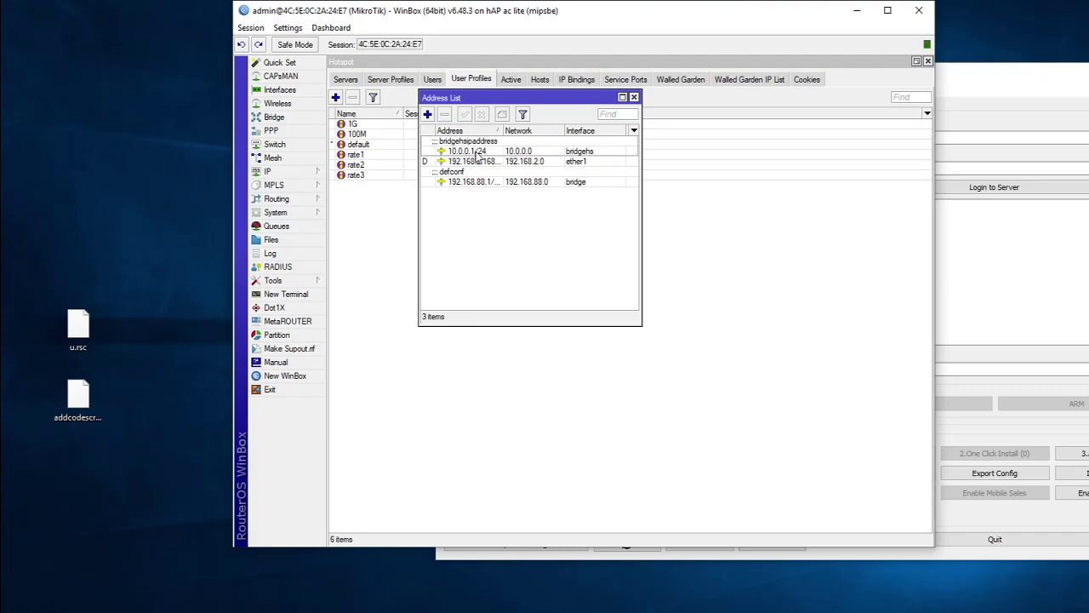
- Compare the configurator's Hotspot Address and Hotspot Pool Range with the router's address list and IP pools in WinBox
{"action": "left_click", "coordinate": [940, 101]}
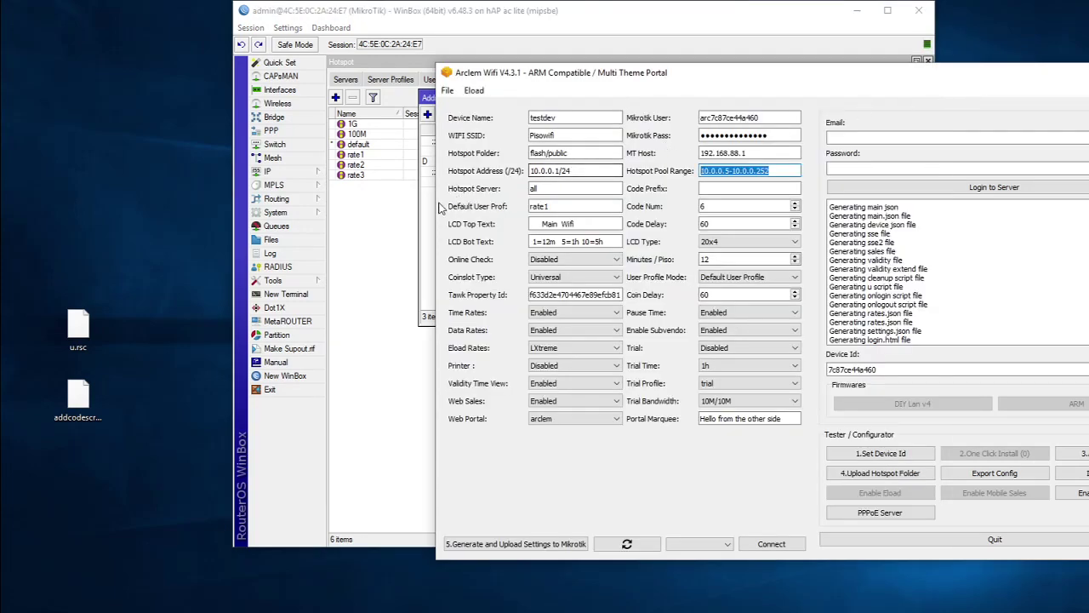
{"action": "left_click", "coordinate": [427, 205]}
{"action": "left_click", "coordinate": [308, 174]}
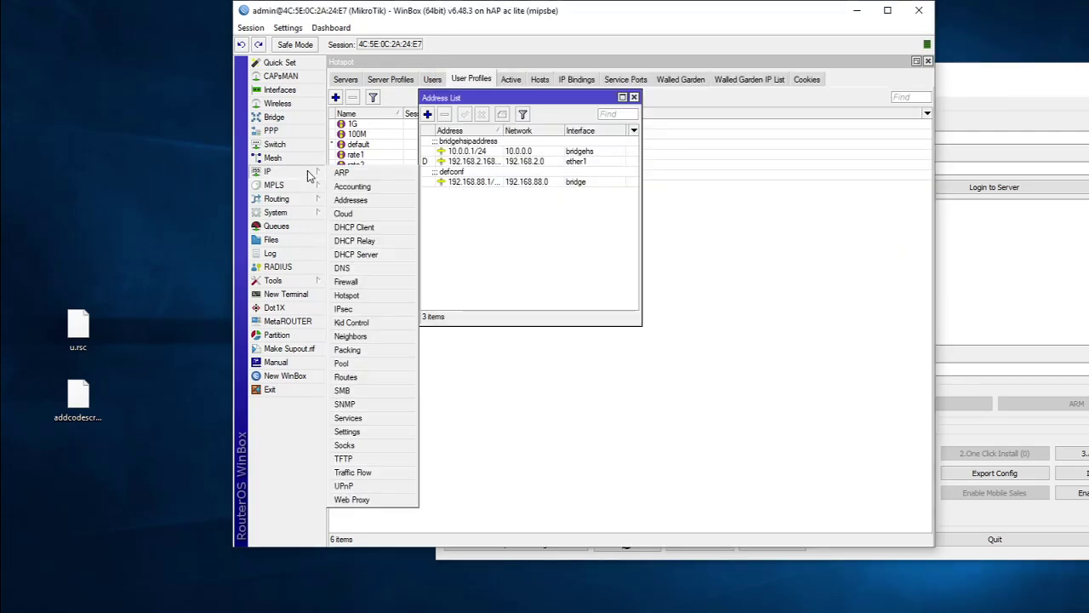
{"action": "left_click", "coordinate": [359, 365]}
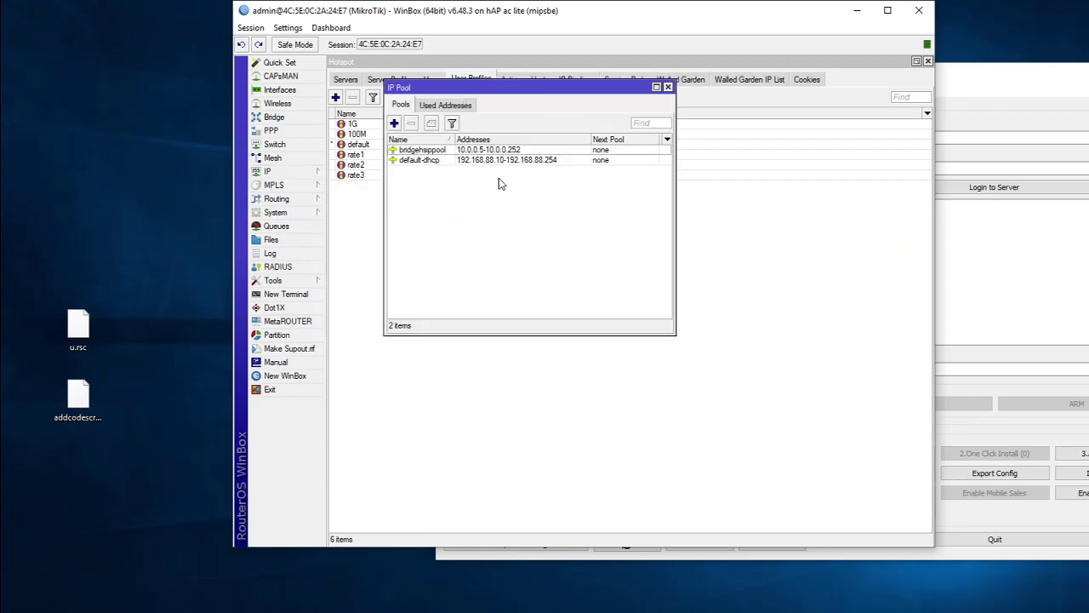
{"action": "left_click", "coordinate": [945, 122]}
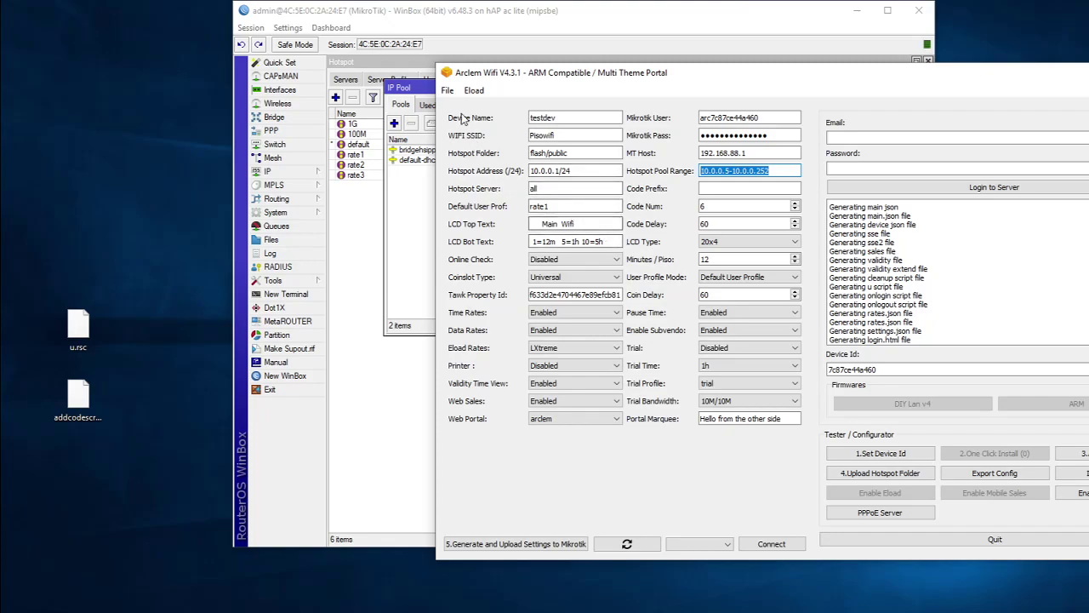
- In Time Price Settings, set the validity of the 5-peso rate to 20d and save the prices
{"action": "left_click", "coordinate": [446, 91]}
{"action": "left_click", "coordinate": [481, 122]}
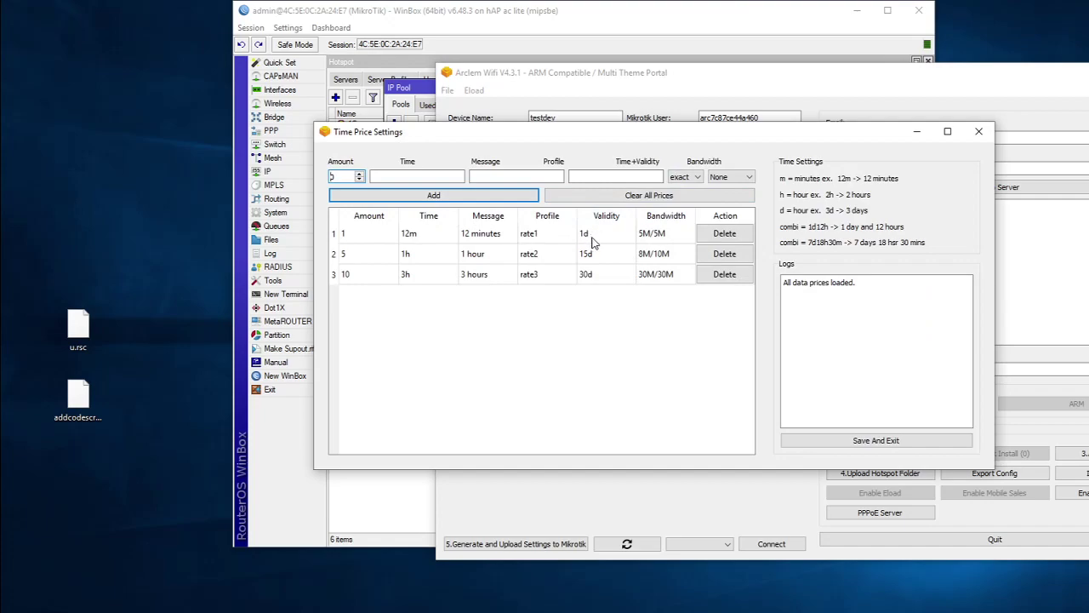
{"action": "left_click", "coordinate": [697, 176]}
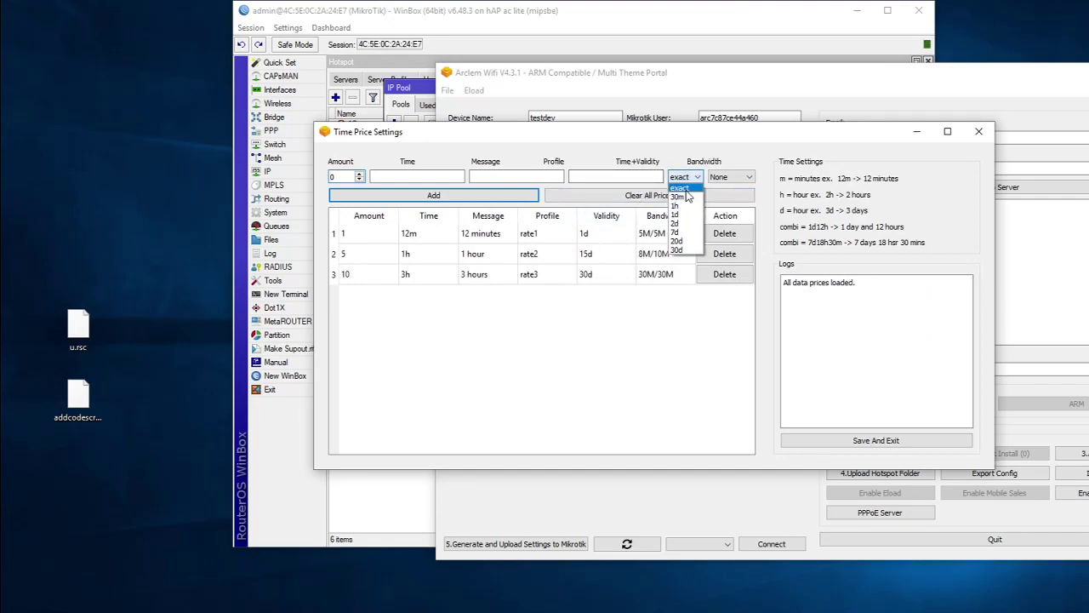
{"action": "left_click", "coordinate": [616, 324]}
{"action": "double_click", "coordinate": [599, 255]}
{"action": "left_click", "coordinate": [586, 253]}
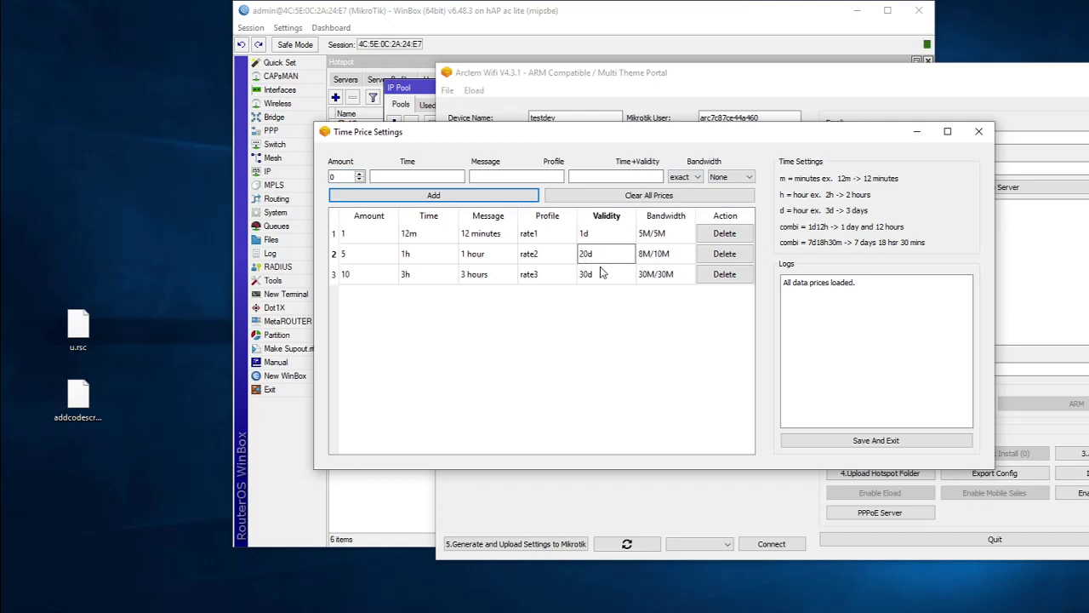
{"action": "left_click", "coordinate": [849, 444]}
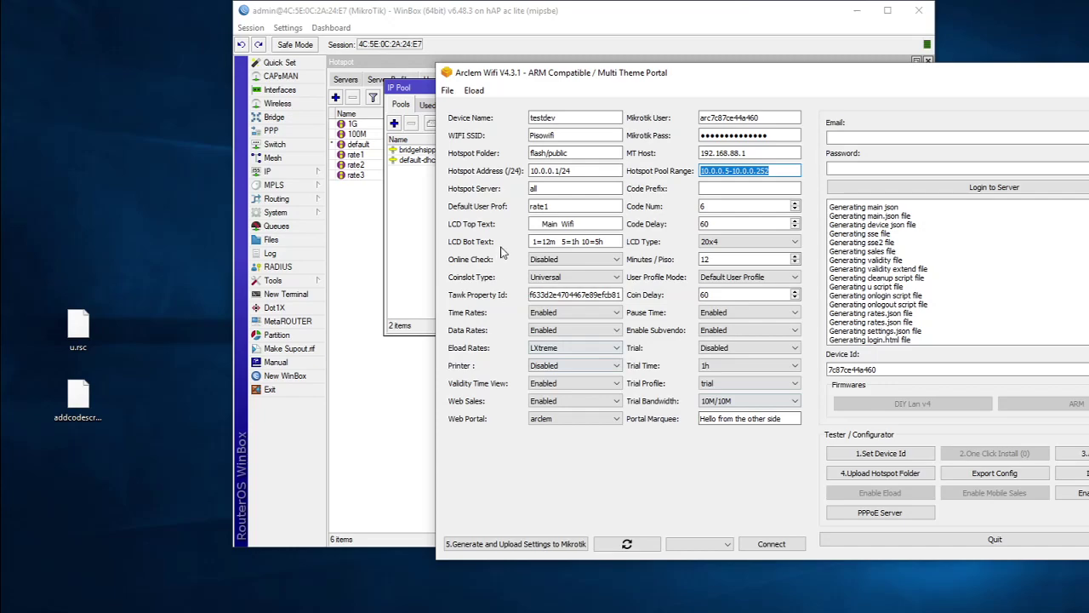
- Reopen Time Price Settings, set the 5-peso rate's bandwidth to 12M/10M, and save the prices
{"action": "left_click", "coordinate": [447, 90]}
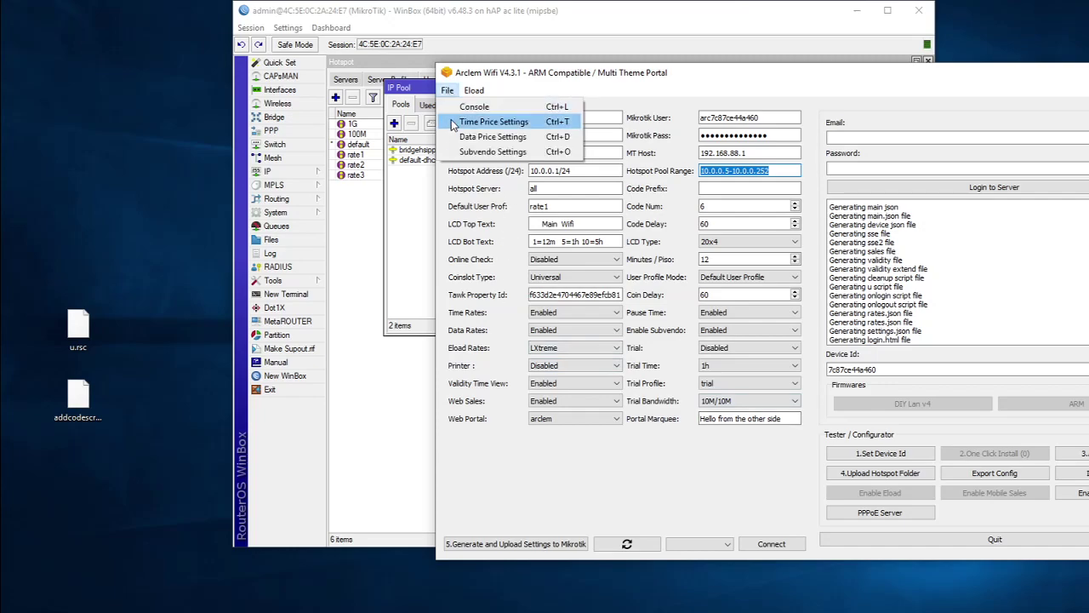
{"action": "left_click", "coordinate": [477, 122]}
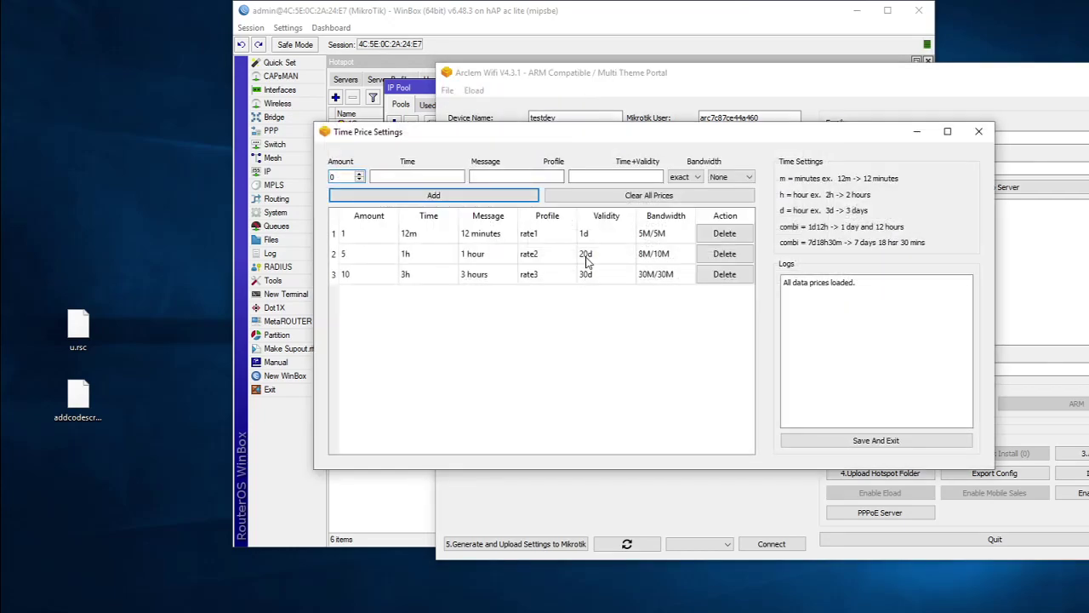
{"action": "left_click", "coordinate": [647, 255]}
{"action": "left_click", "coordinate": [646, 254]}
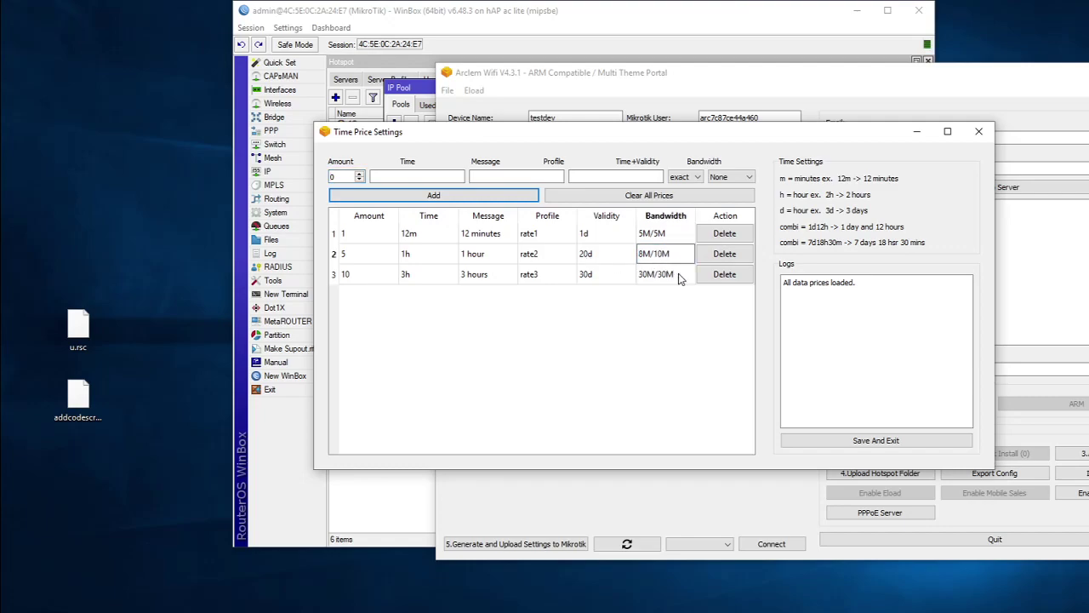
{"action": "type", "text": "12"}
{"action": "key", "text": "BackSpace"}
{"action": "key", "text": "Return"}
{"action": "left_click", "coordinate": [666, 337]}
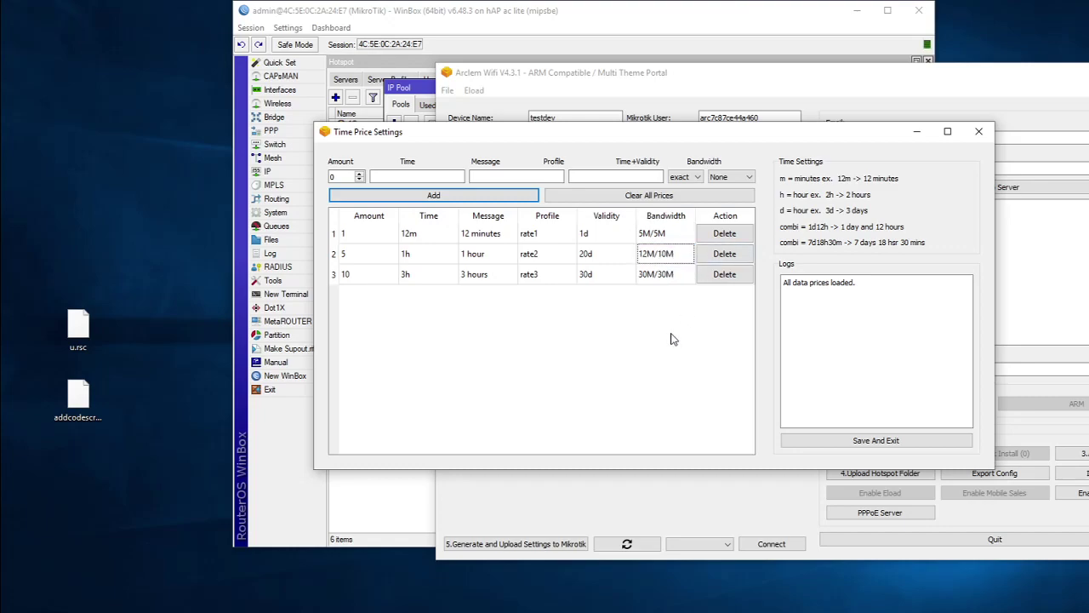
{"action": "left_click", "coordinate": [886, 446]}
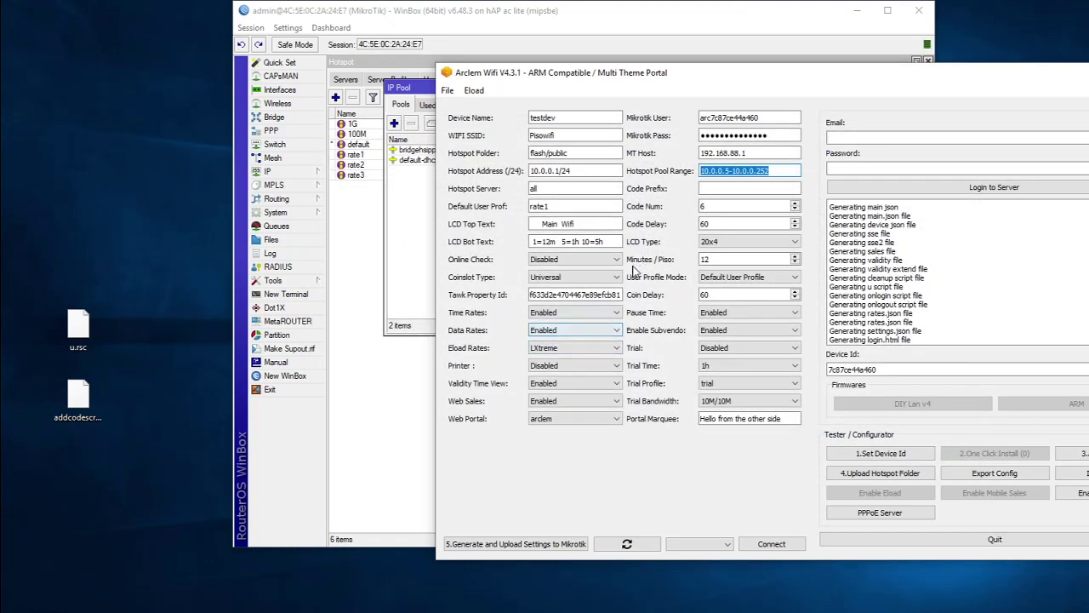
- Examine the rates and available bandwidth options in Data Price Settings, and close it without saving
{"action": "left_click", "coordinate": [447, 90]}
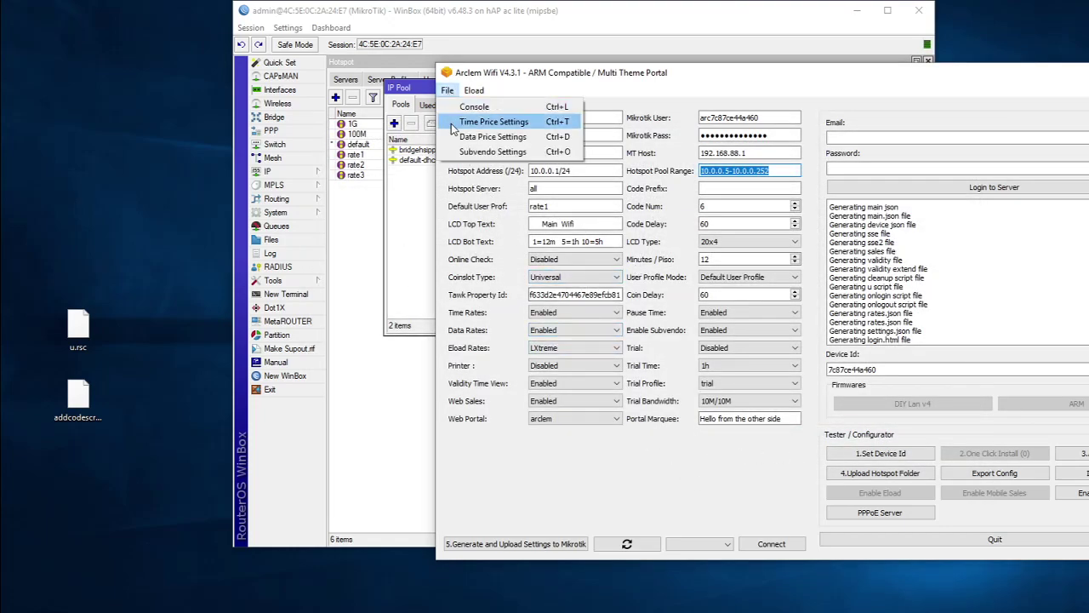
{"action": "left_click", "coordinate": [470, 136]}
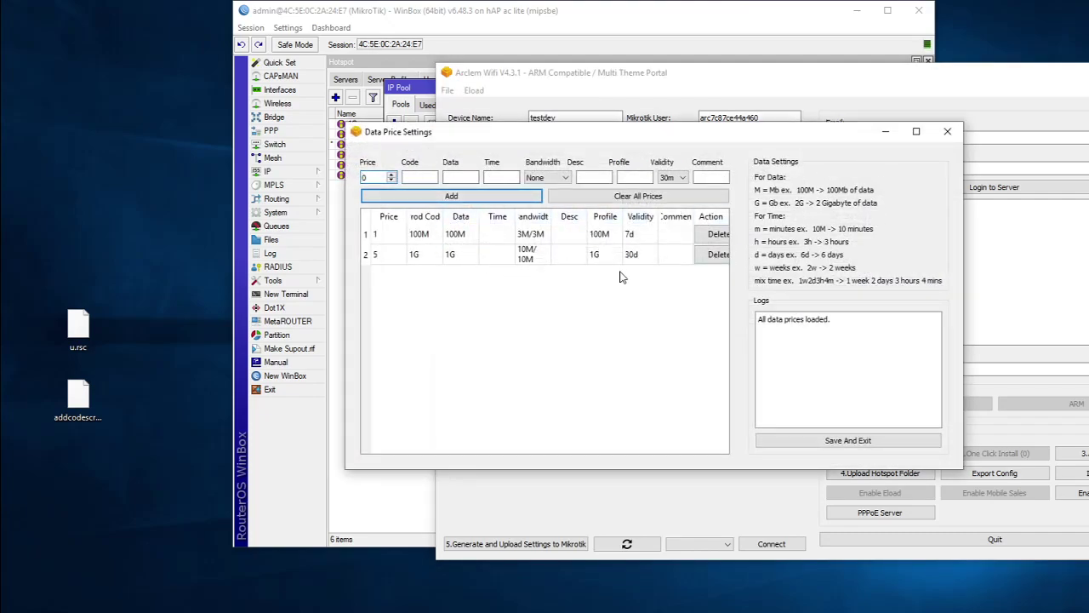
{"action": "left_click", "coordinate": [552, 185]}
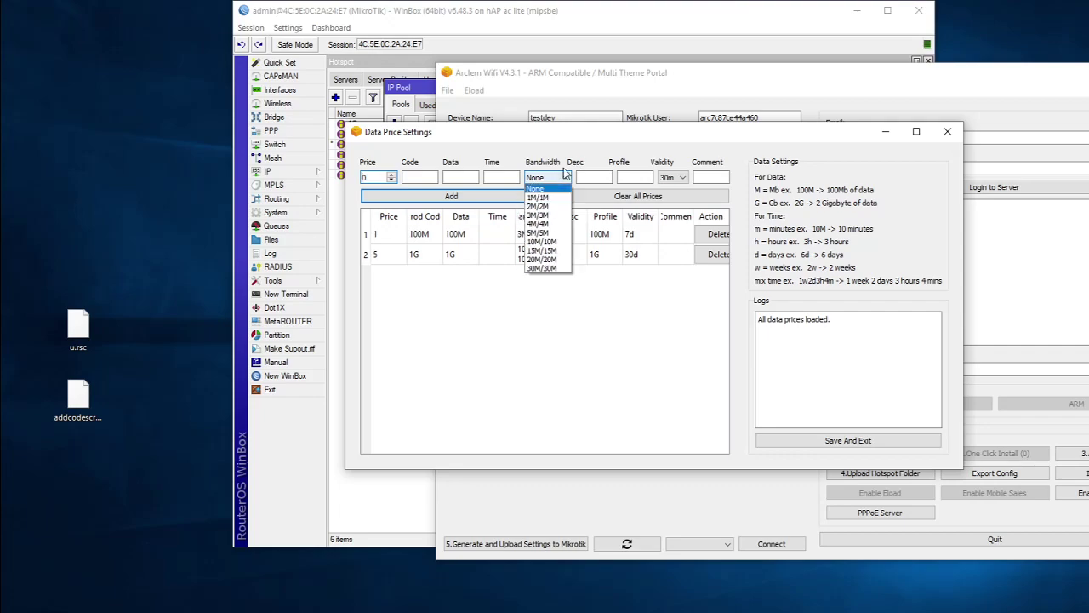
{"action": "left_click", "coordinate": [584, 148]}
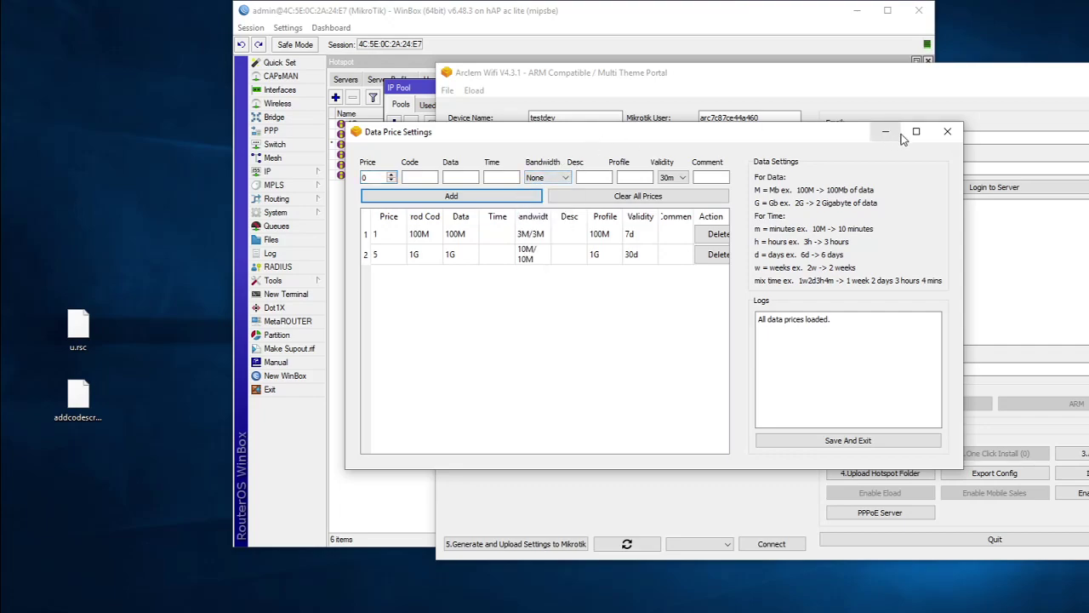
{"action": "left_click", "coordinate": [946, 132]}
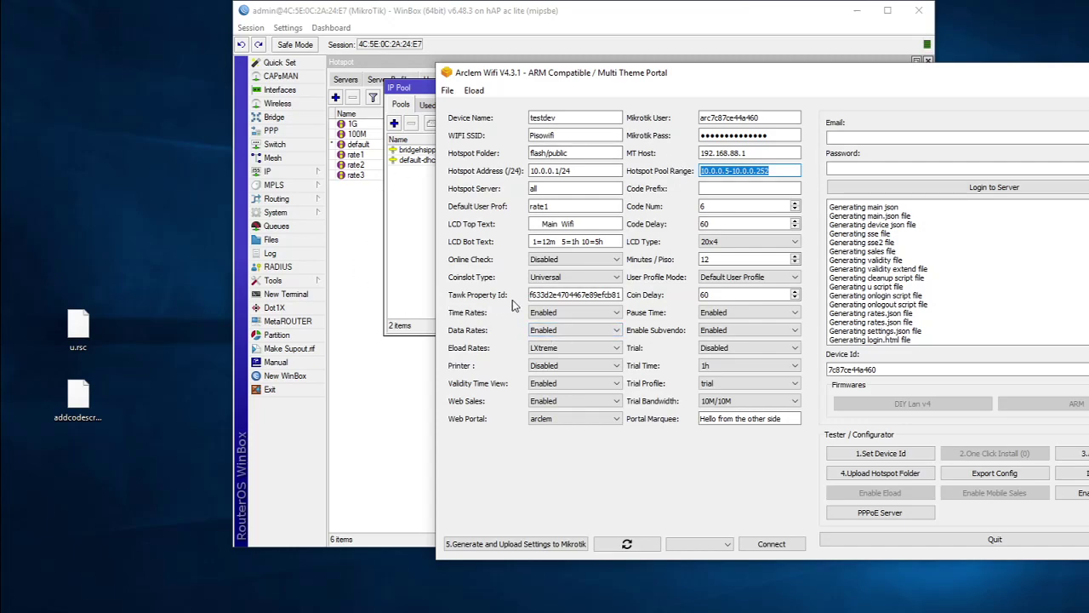
- Inspect the Tawk Property Id field and reposition the configurator and WinBox windows so the whole configurator is in view
{"action": "double_click", "coordinate": [547, 297]}
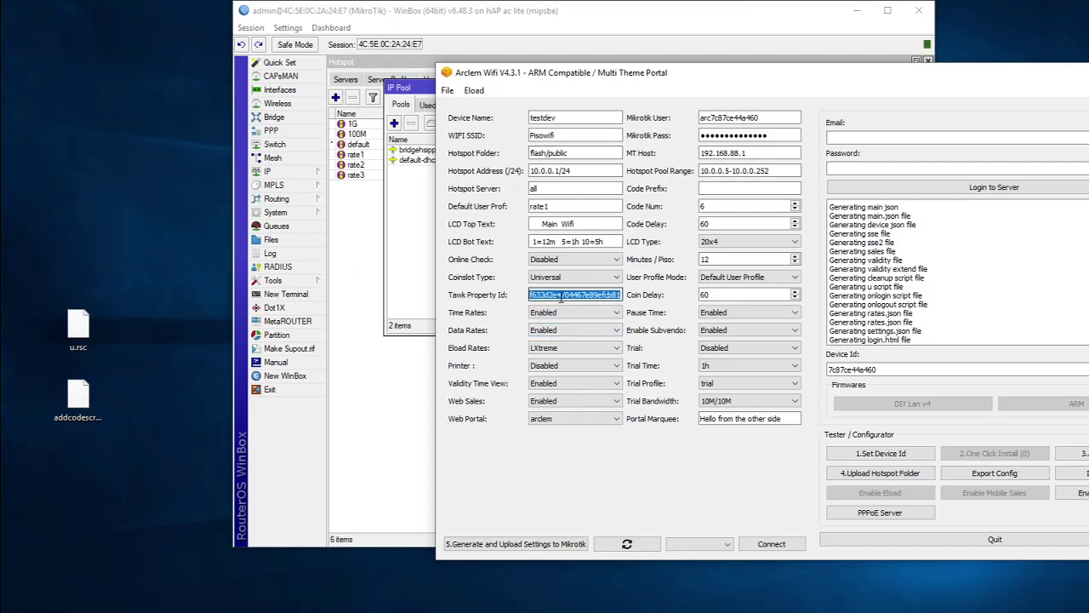
{"action": "left_click", "coordinate": [549, 294]}
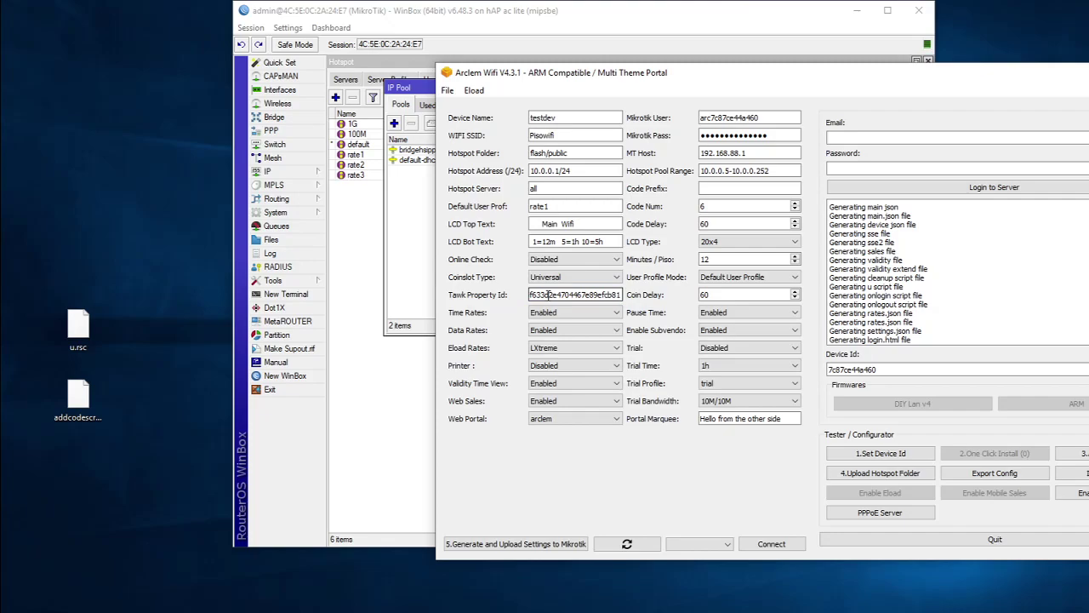
{"action": "left_click_drag", "start_coordinate": [794, 85], "coordinate": [669, 93]}
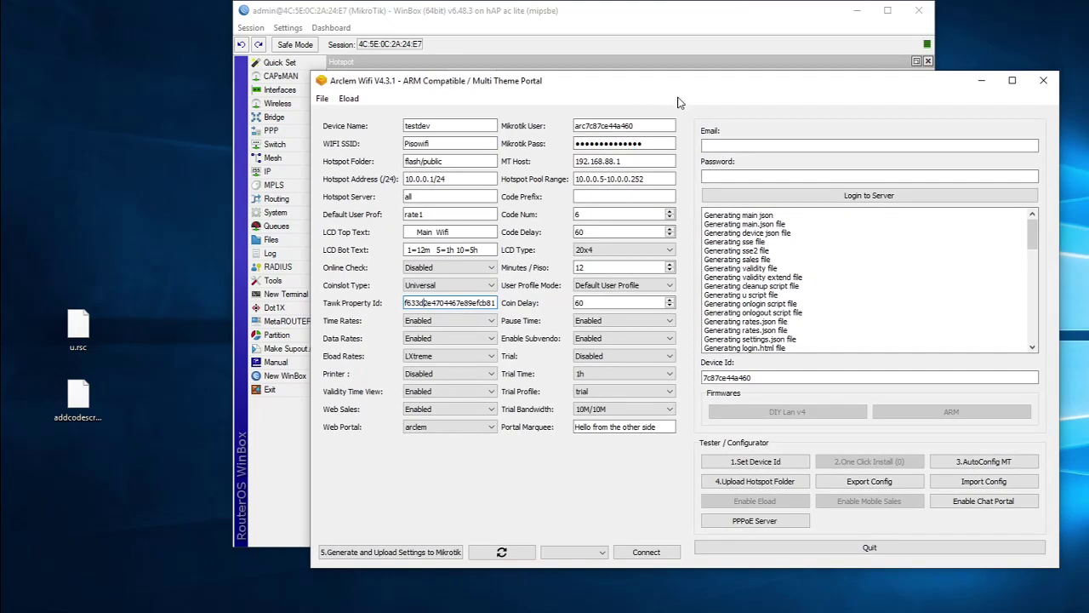
{"action": "left_click_drag", "start_coordinate": [689, 16], "coordinate": [618, 12]}
{"action": "left_click", "coordinate": [871, 92]}
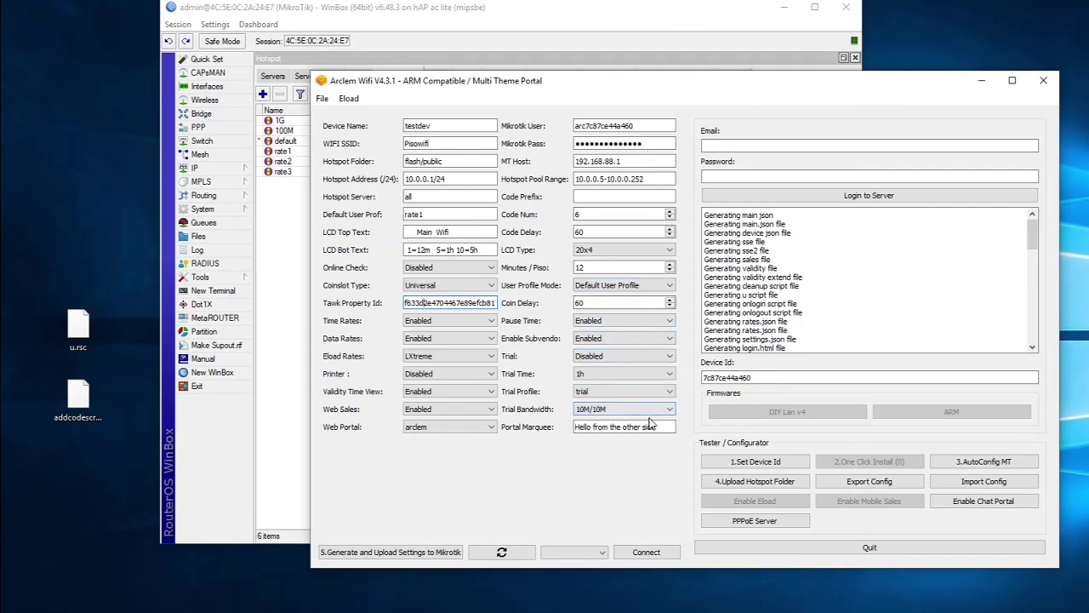
- Review the router's Walled Garden IP List and Walled Garden entries in WinBox, and return to the configurator
{"action": "left_click", "coordinate": [285, 228]}
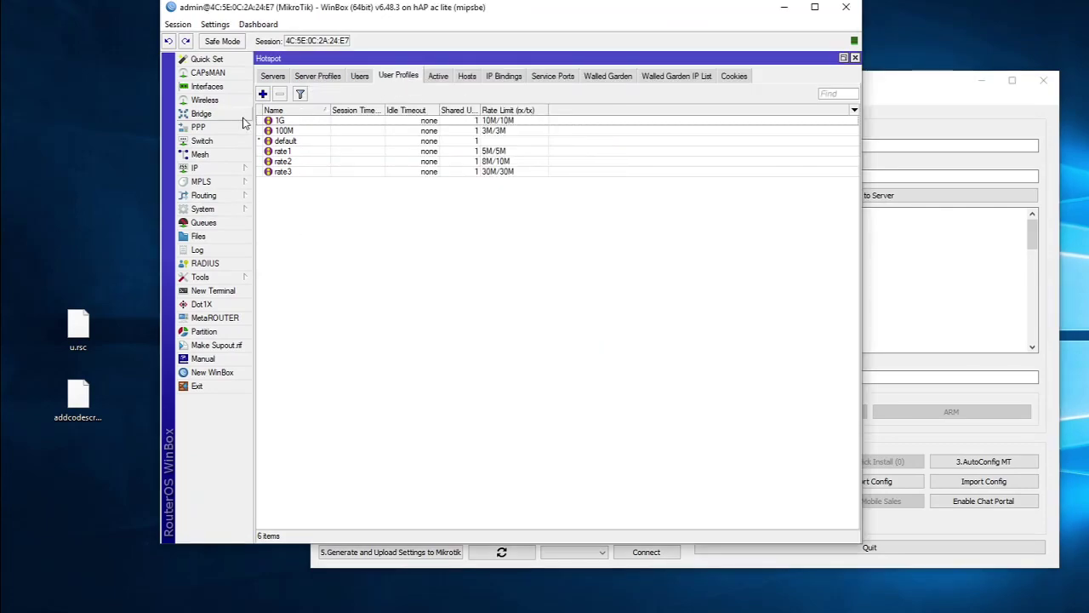
{"action": "left_click", "coordinate": [672, 76]}
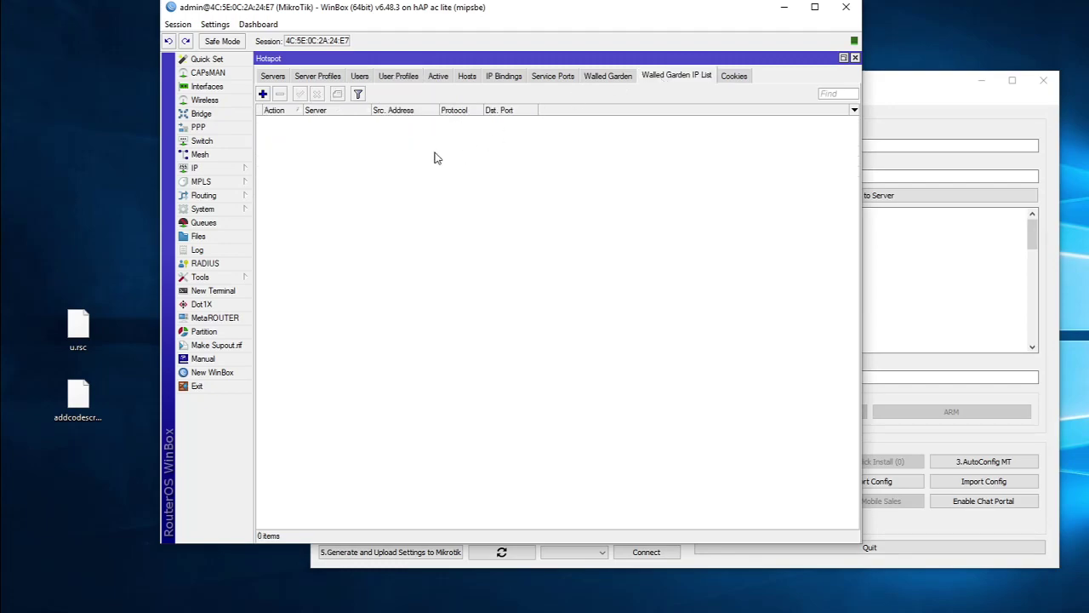
{"action": "left_click", "coordinate": [607, 78]}
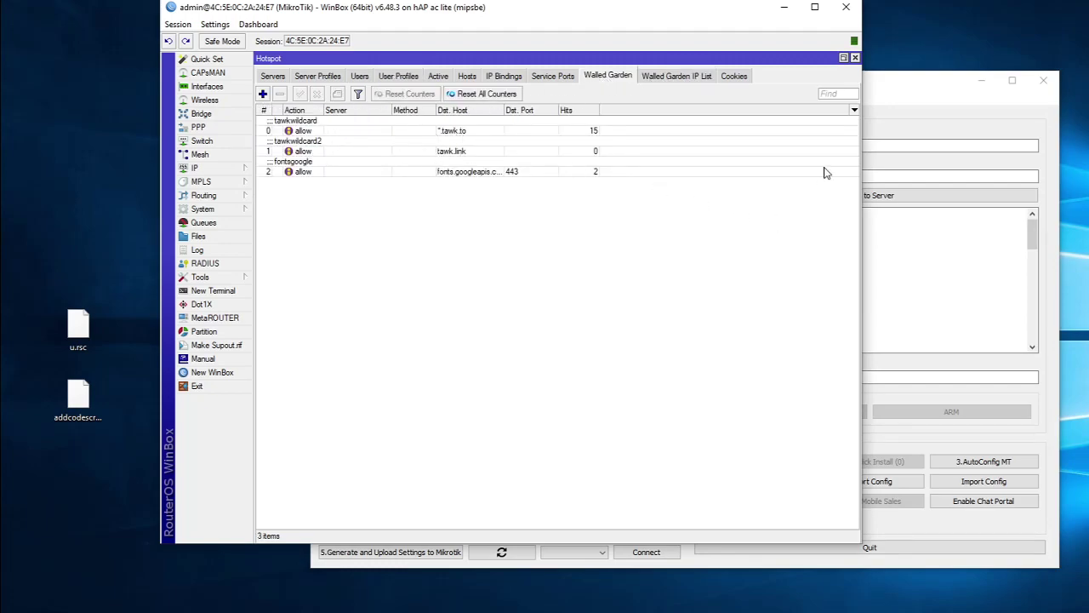
{"action": "left_click", "coordinate": [914, 123]}
{"action": "left_click", "coordinate": [975, 504]}
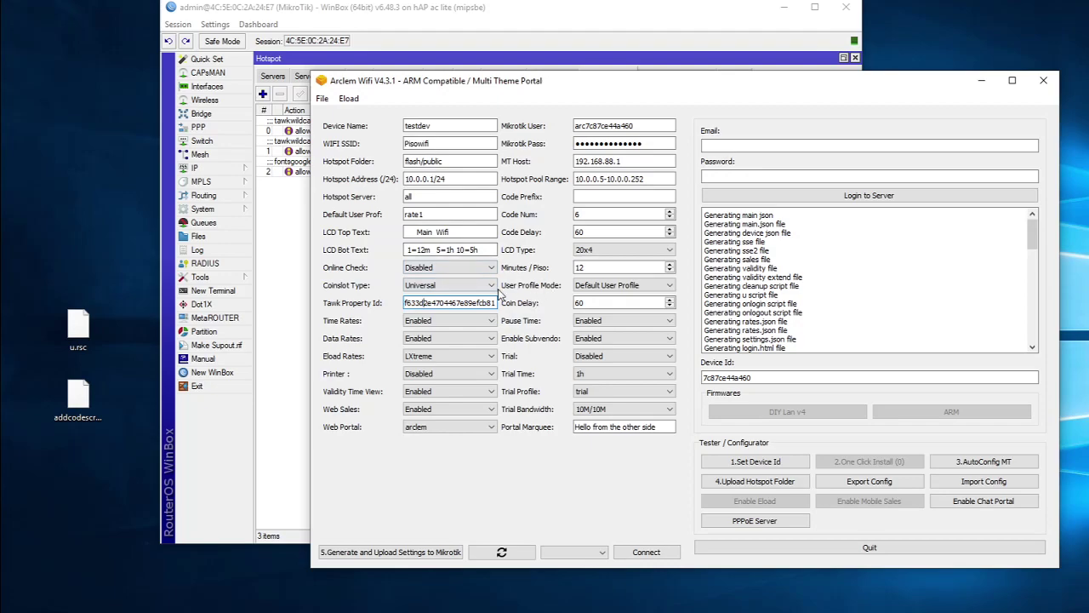
- Check the Time Rates options and the Portal Marquee text in the configurator without changing them
{"action": "left_click", "coordinate": [423, 323]}
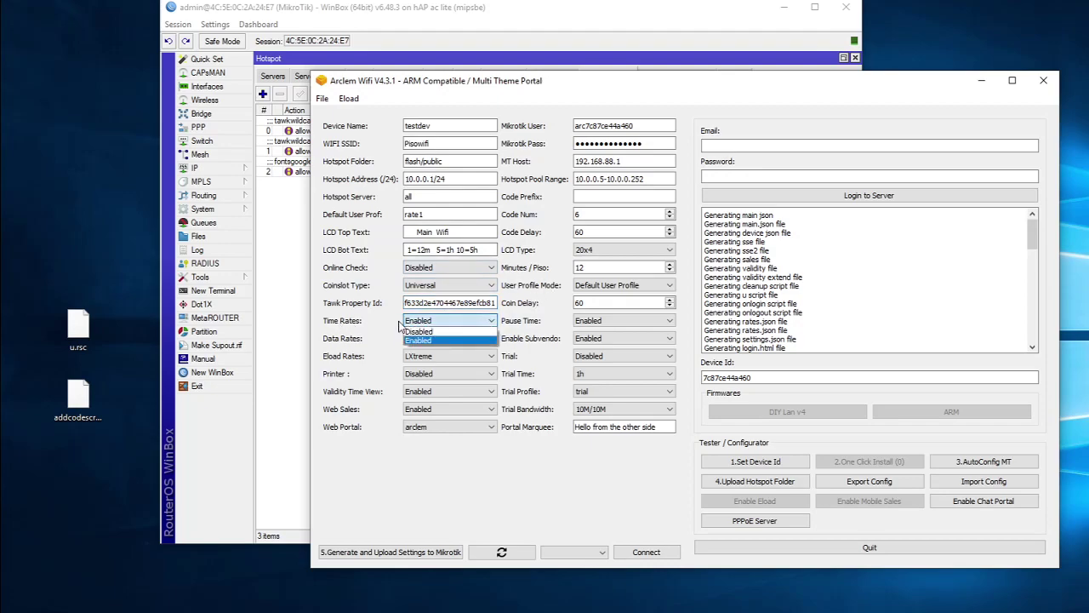
{"action": "left_click", "coordinate": [430, 340]}
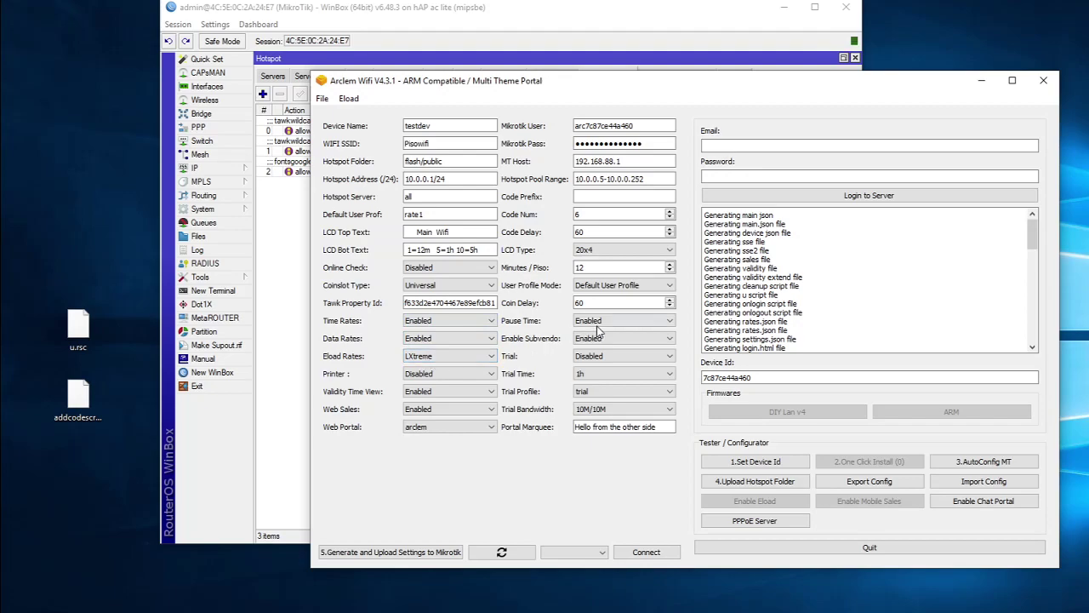
{"action": "left_click", "coordinate": [600, 426]}
{"action": "left_click_drag", "start_coordinate": [667, 426], "coordinate": [575, 426]}
{"action": "left_click", "coordinate": [617, 426]}
{"action": "left_click", "coordinate": [668, 426]}
- Review the Web Portal themes, select arclem, and generate and upload the settings to the Mikrotik
{"action": "left_click", "coordinate": [448, 436]}
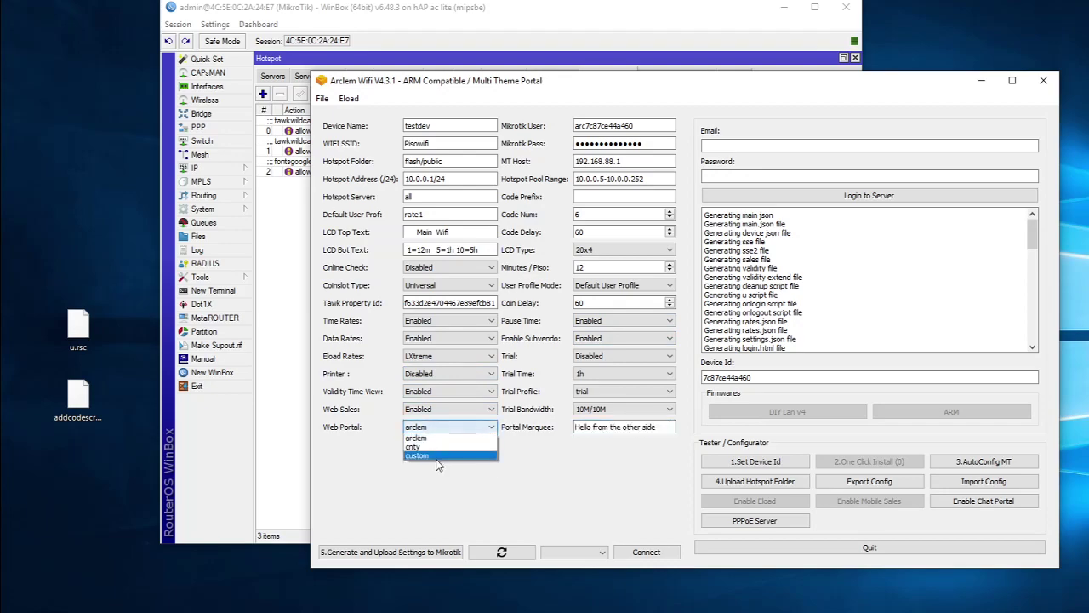
{"action": "left_click", "coordinate": [546, 481]}
{"action": "left_click", "coordinate": [439, 428]}
{"action": "left_click", "coordinate": [440, 439]}
{"action": "left_click", "coordinate": [418, 551]}
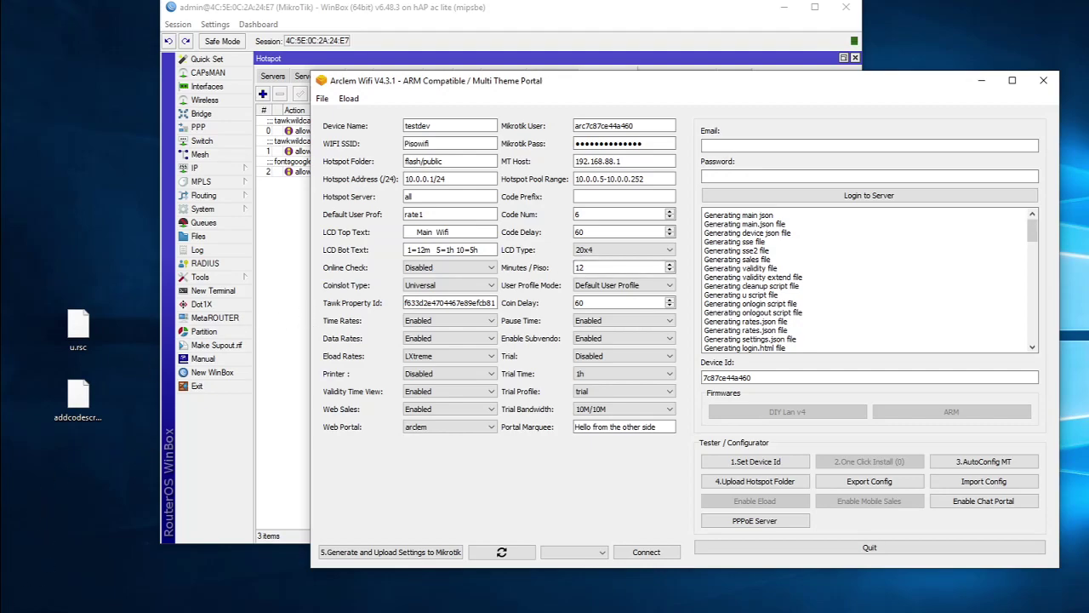
{"action": "left_click", "coordinate": [434, 426]}
{"action": "left_click", "coordinate": [417, 437]}
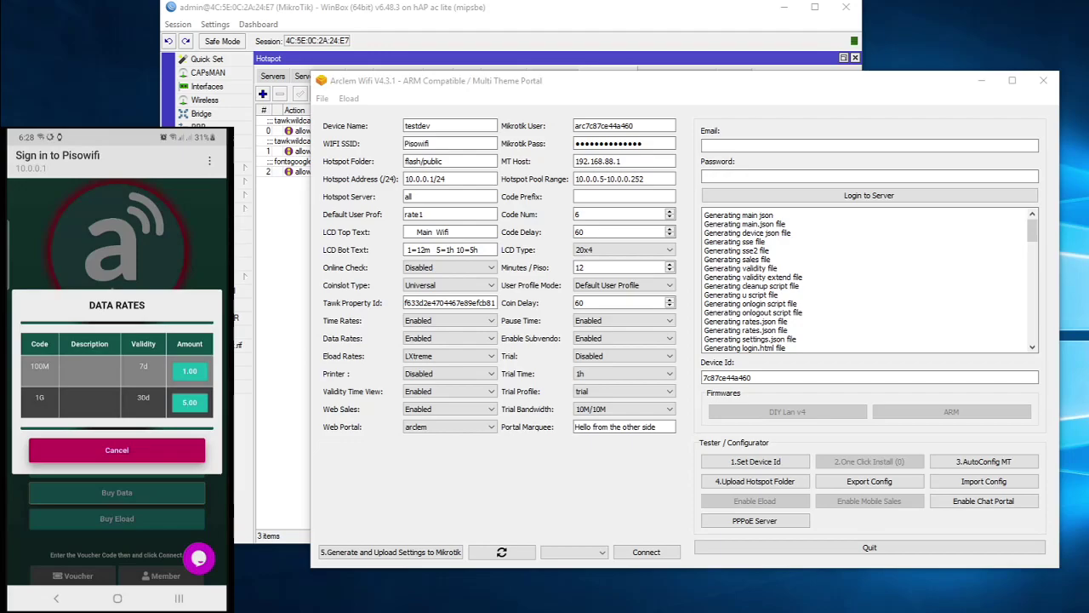
- On the phone's Pisowifi sign-in portal, close the data rates, view the eload rates, and return to the portal's main page
{"action": "left_click", "coordinate": [117, 449]}
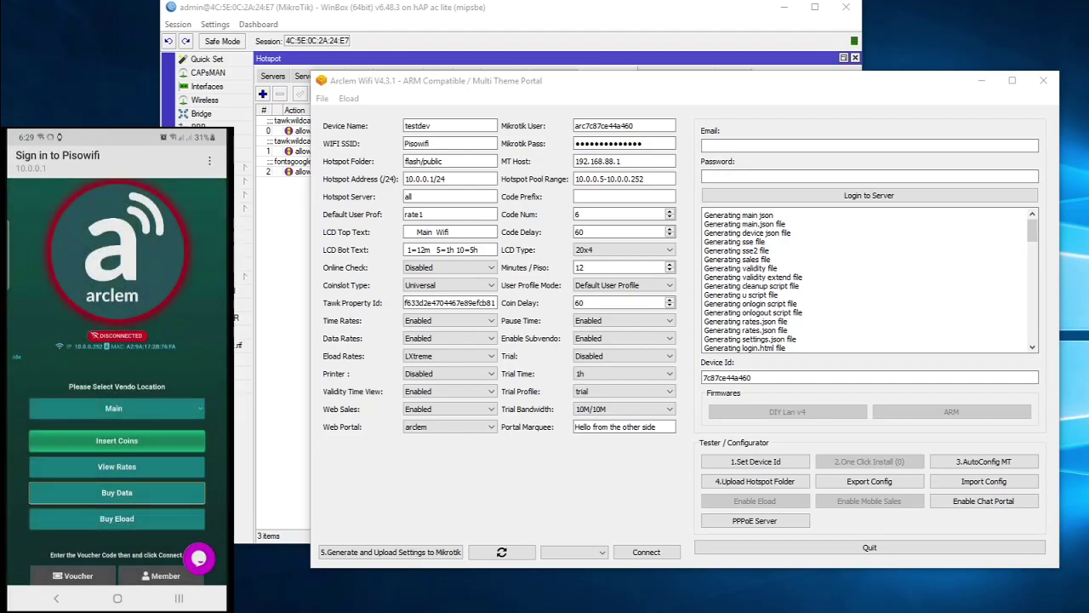
{"action": "left_click", "coordinate": [116, 518]}
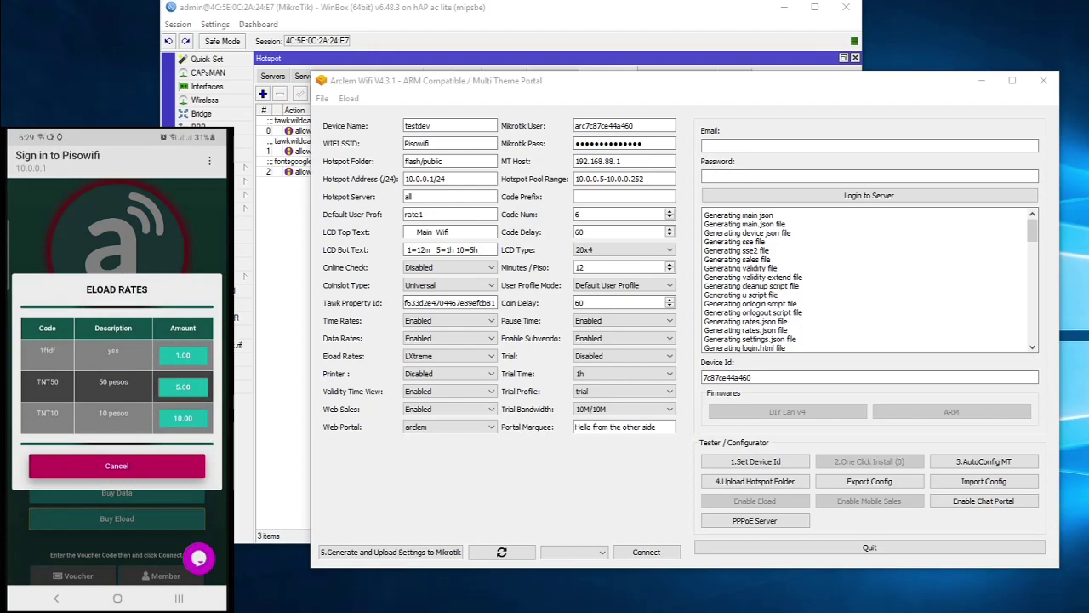
{"action": "left_click", "coordinate": [116, 465]}
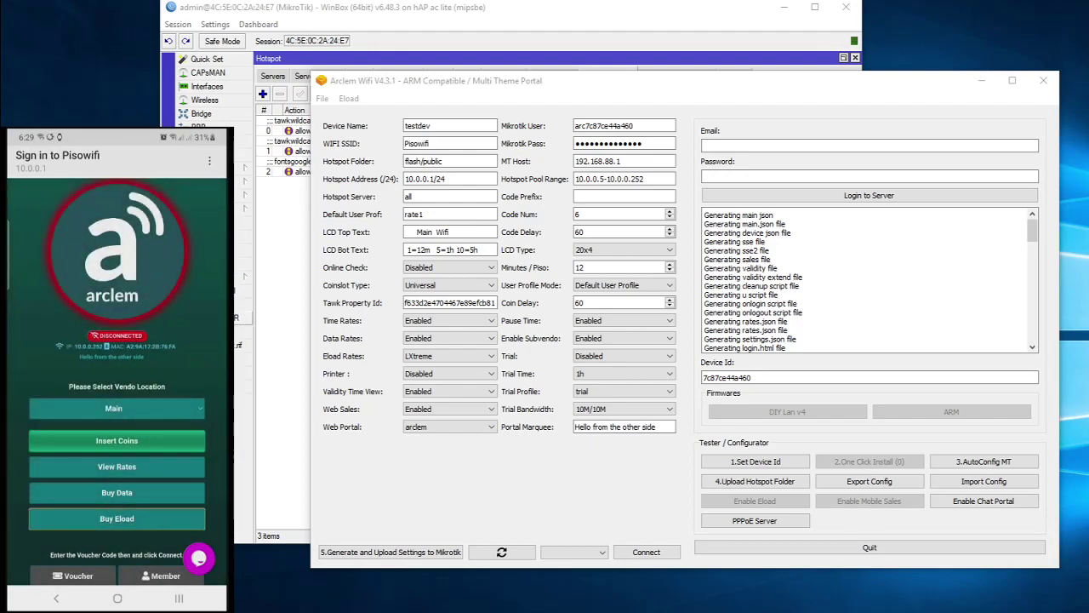
- Set Enable Subvendo and Data Rates to Disabled in the configurator
{"action": "left_click", "coordinate": [591, 338]}
{"action": "left_click", "coordinate": [596, 357]}
{"action": "left_click", "coordinate": [465, 345]}
{"action": "left_click", "coordinate": [451, 357]}
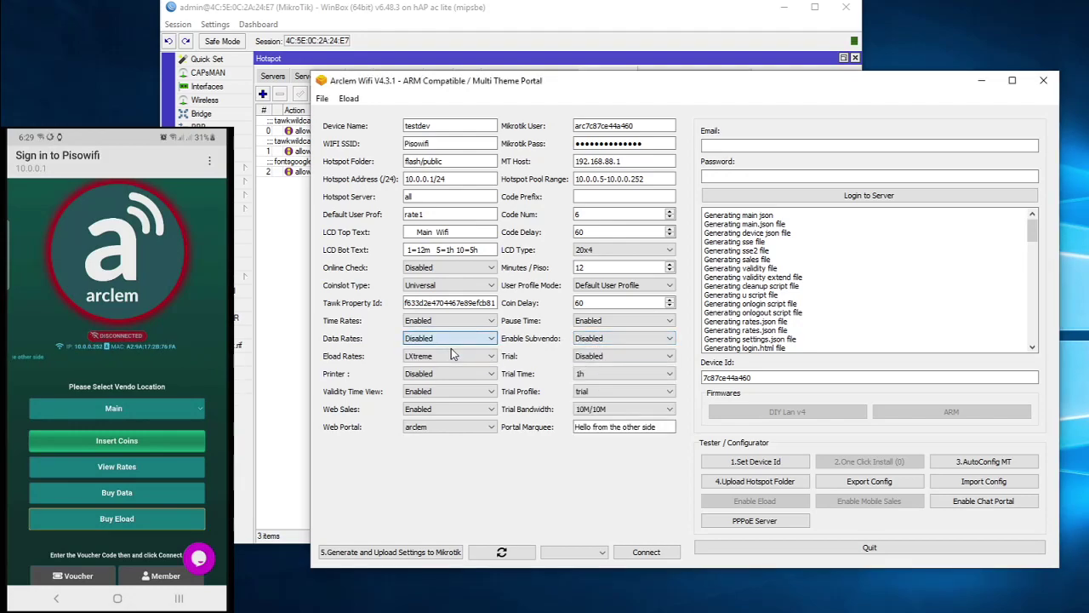
- Set Eload Rates to Disabled, and generate and upload the settings to the Mikrotik
{"action": "left_click", "coordinate": [440, 356]}
{"action": "left_click", "coordinate": [441, 368]}
{"action": "left_click", "coordinate": [393, 553]}
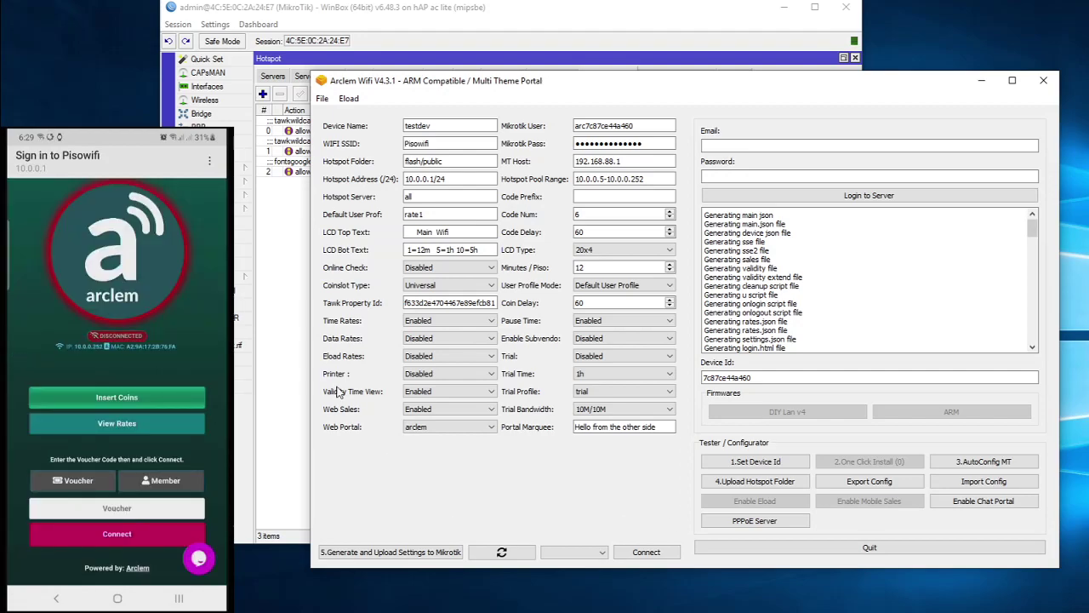
- Set Data Rates to Enabled, Eload Rates to LXtreme, and Enable Subvendo to Enabled
{"action": "double_click", "coordinate": [412, 304]}
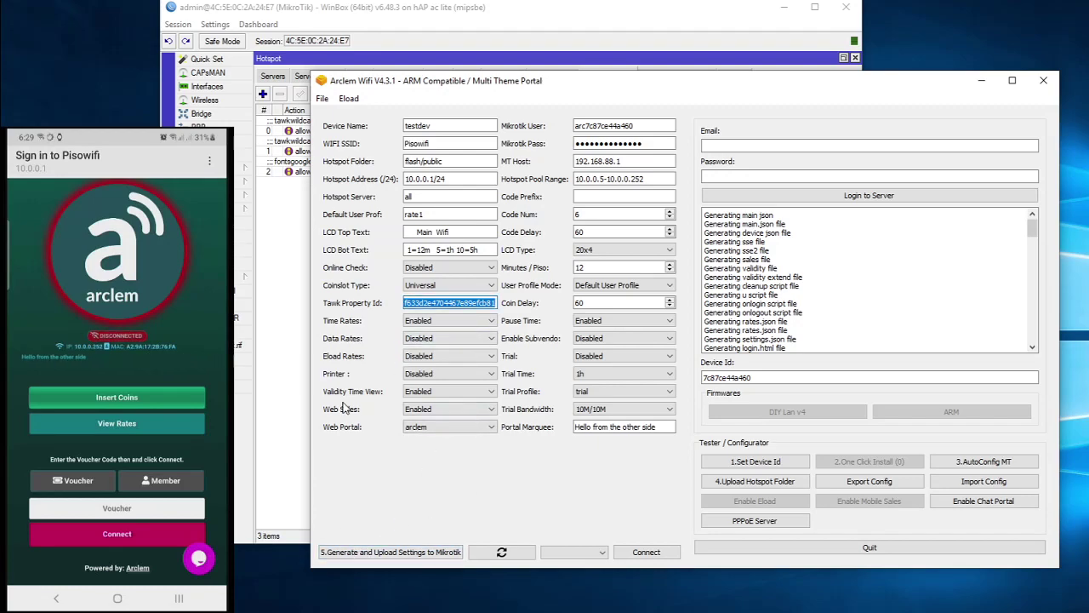
{"action": "left_click", "coordinate": [443, 340]}
{"action": "left_click", "coordinate": [434, 350]}
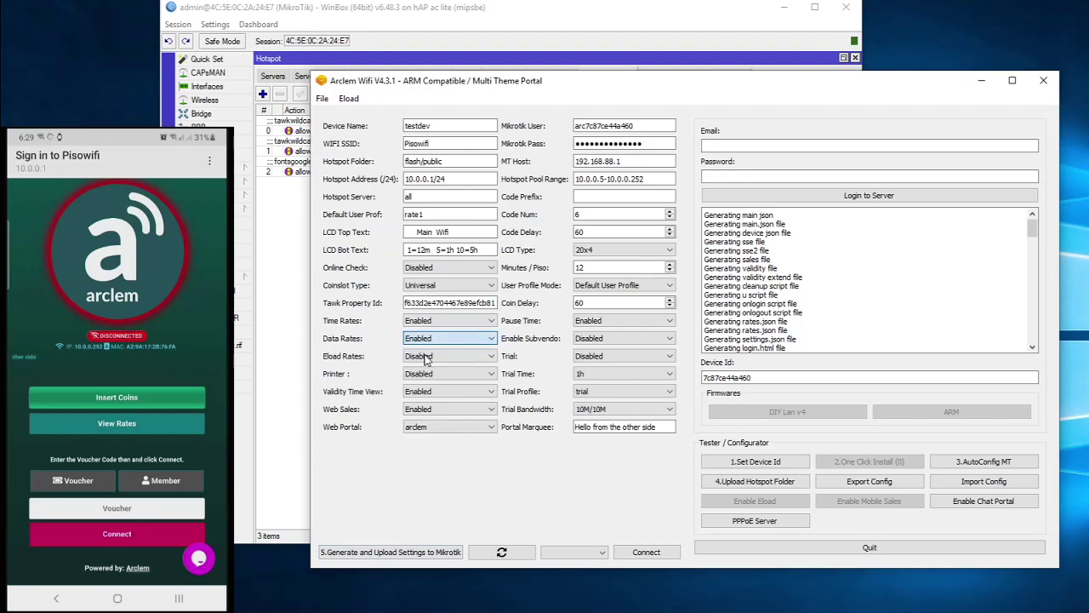
{"action": "left_click", "coordinate": [440, 356]}
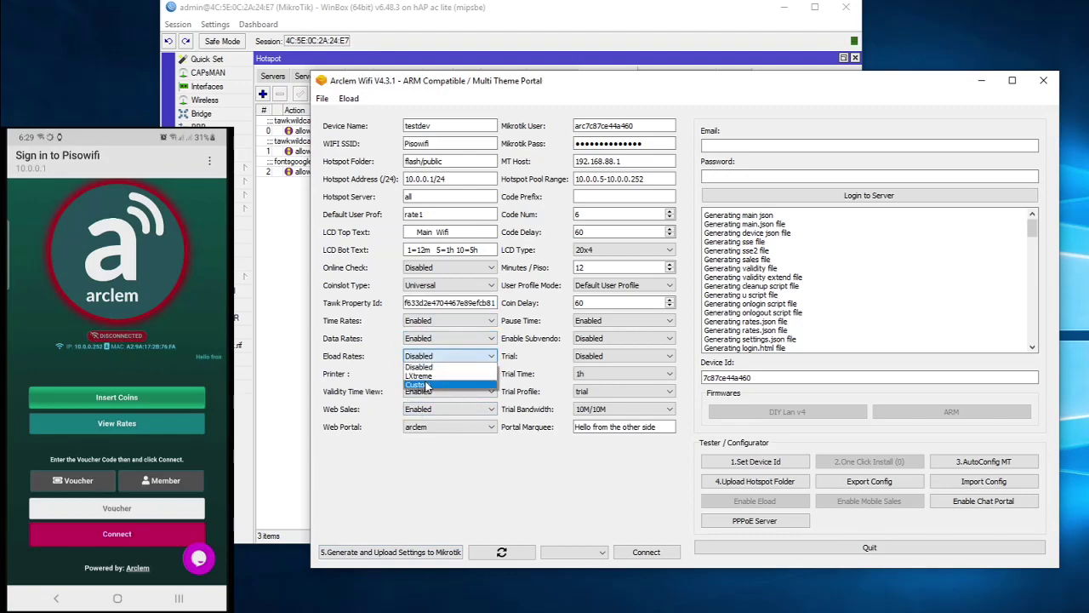
{"action": "left_click", "coordinate": [429, 377]}
{"action": "left_click", "coordinate": [595, 339]}
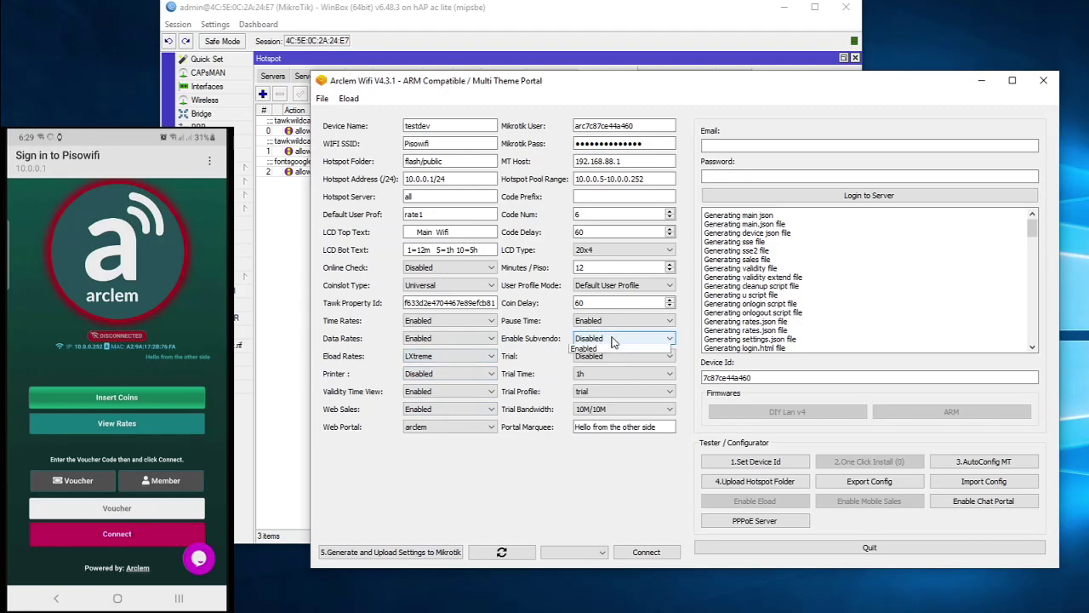
{"action": "left_click", "coordinate": [590, 358]}
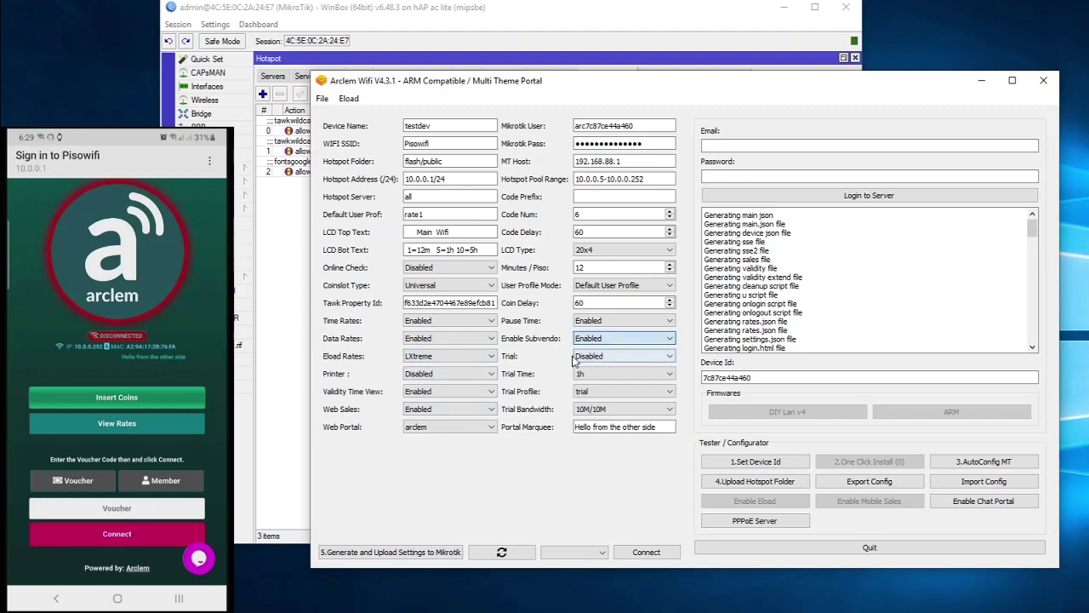
- Set the Web Portal theme to cnty, and generate and upload the settings to the Mikrotik
{"action": "left_click", "coordinate": [430, 426]}
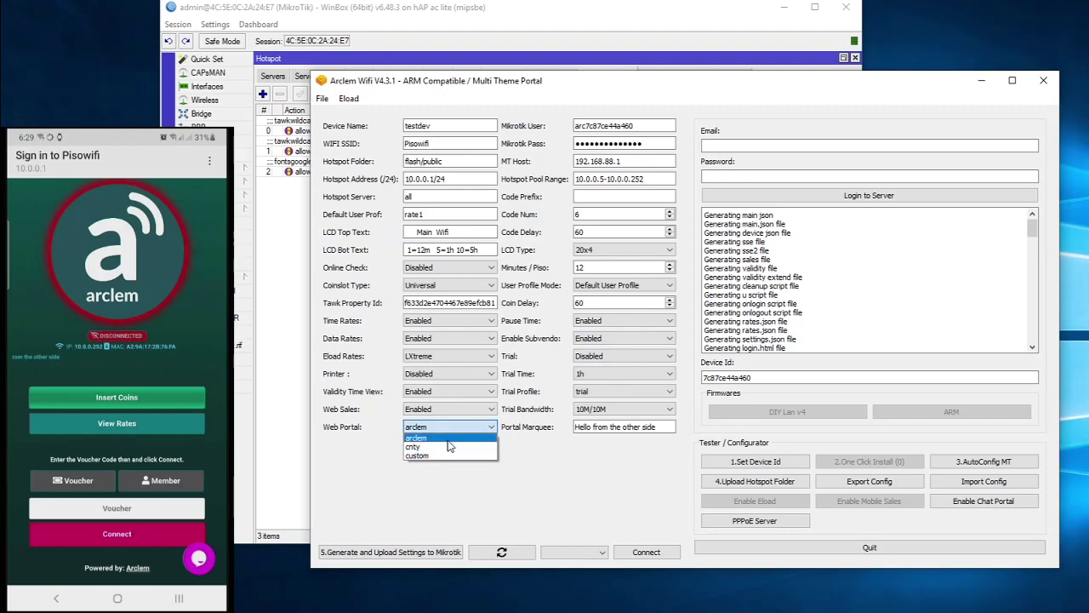
{"action": "left_click", "coordinate": [440, 449]}
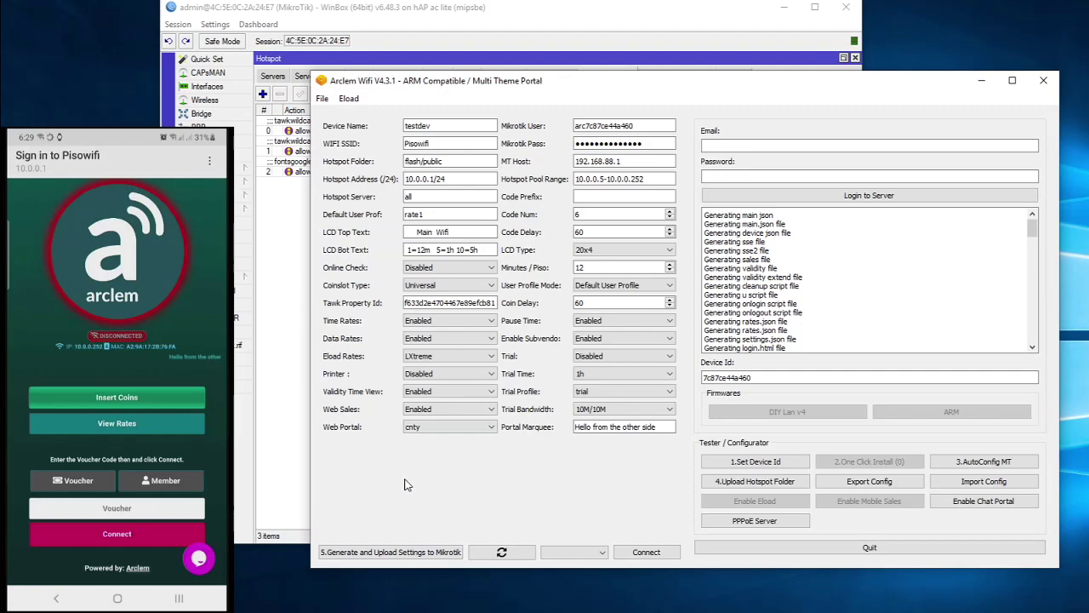
{"action": "key", "text": "Tab"}
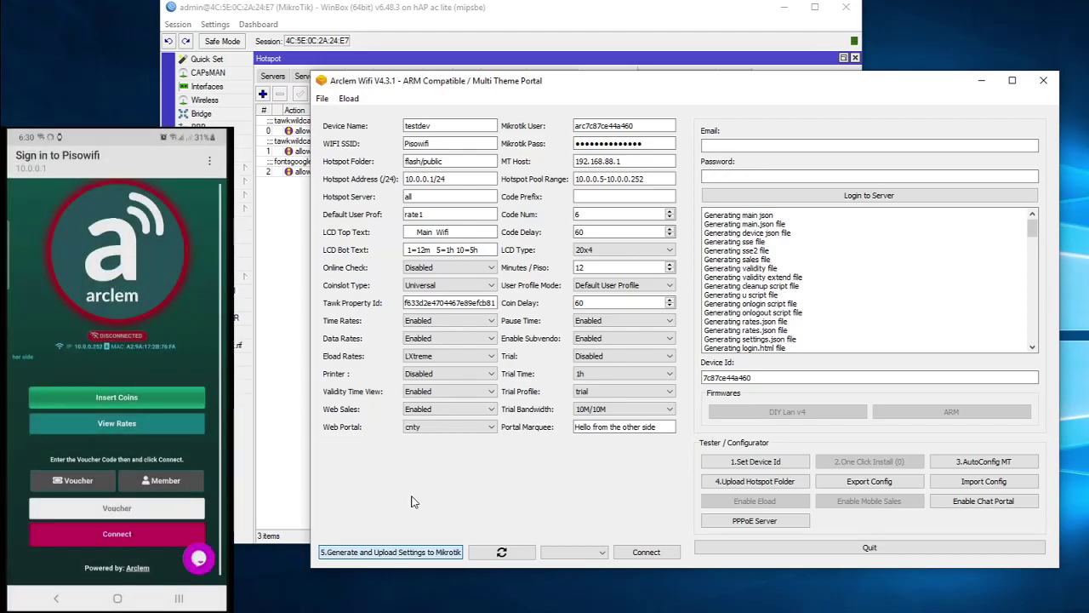
{"action": "key", "text": "Return"}
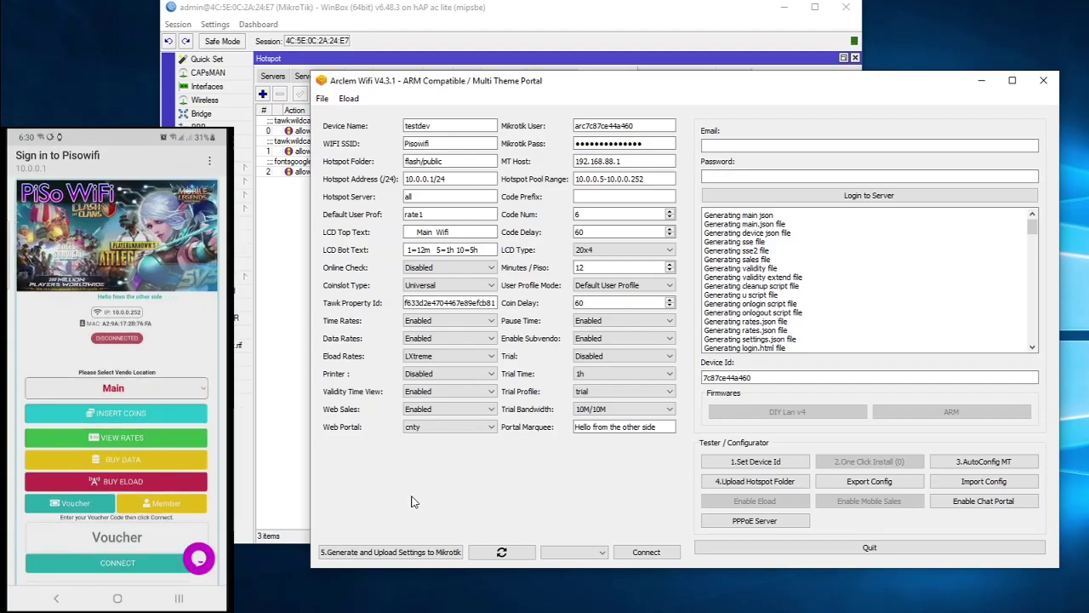
{"action": "left_click", "coordinate": [447, 428]}
{"action": "left_click", "coordinate": [358, 433]}
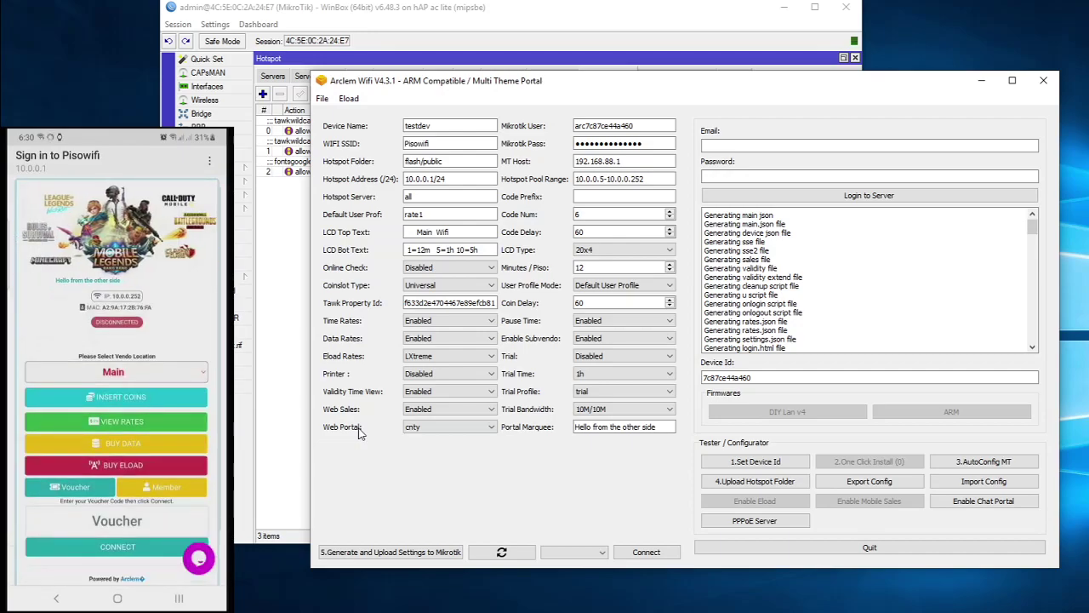
- Keep Time Rates enabled and set Data Rates, Eload Rates, and Enable Subvendo to Disabled
{"action": "left_click", "coordinate": [442, 320]}
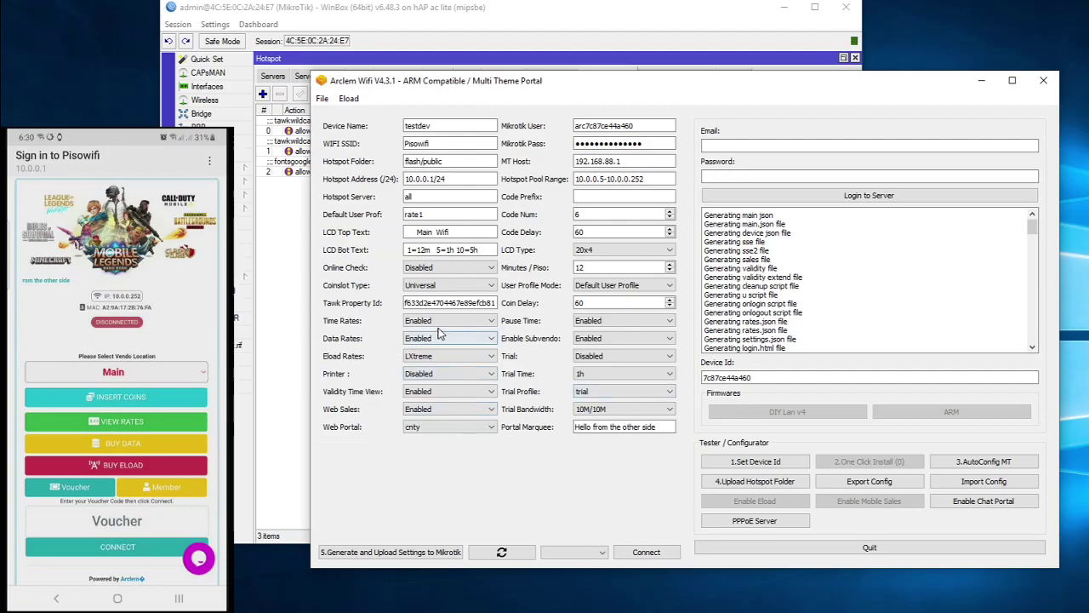
{"action": "left_click", "coordinate": [446, 327]}
{"action": "left_click", "coordinate": [434, 338]}
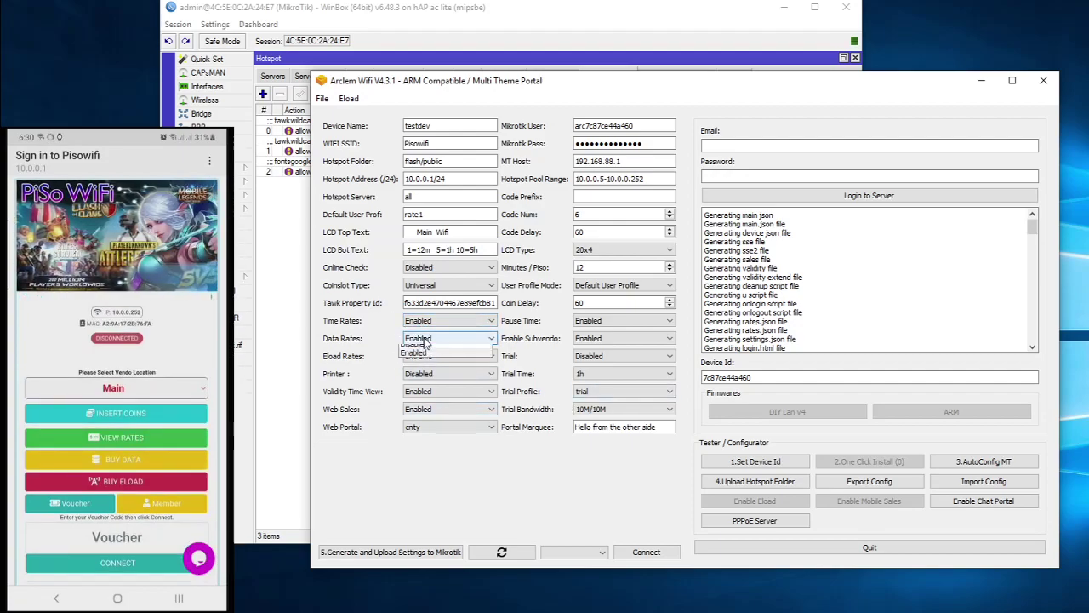
{"action": "left_click", "coordinate": [426, 348]}
{"action": "left_click", "coordinate": [430, 355]}
{"action": "left_click", "coordinate": [426, 365]}
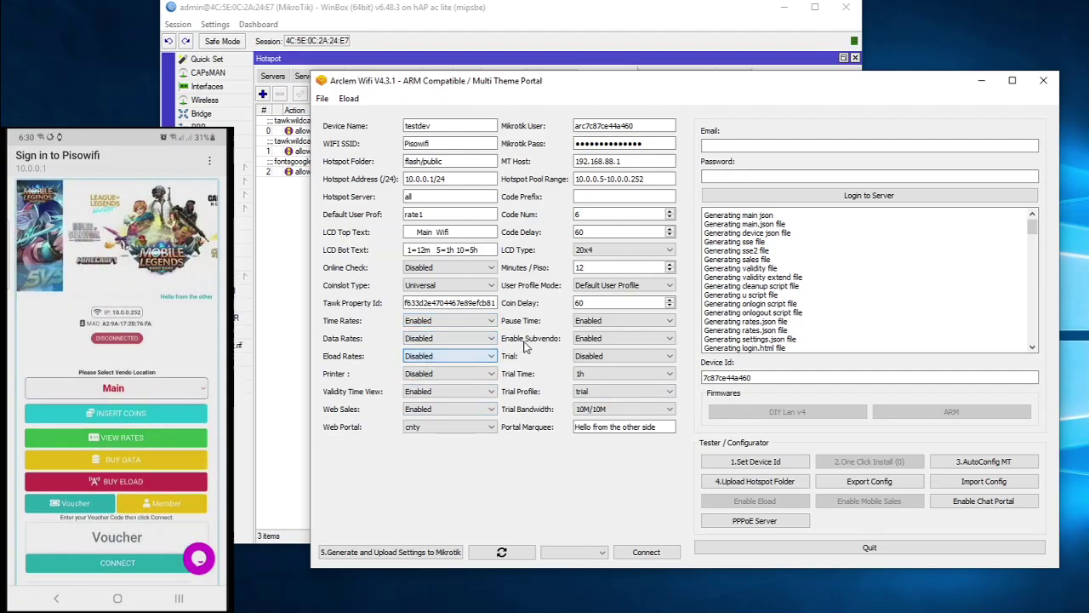
{"action": "left_click", "coordinate": [620, 338]}
{"action": "left_click", "coordinate": [619, 349]}
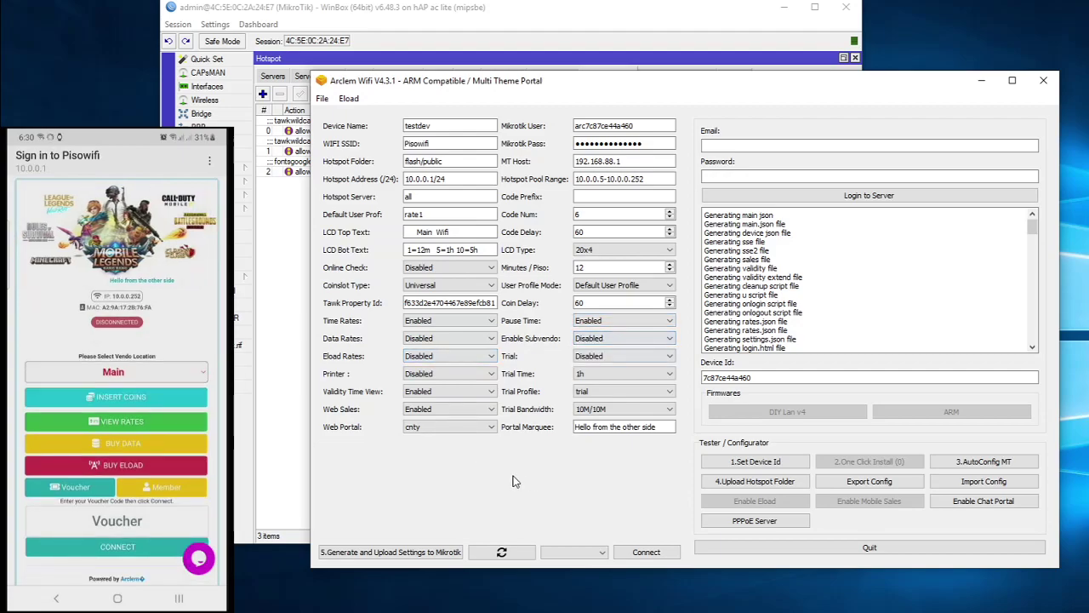
- Check the Portal Marquee text without changing it, and generate and upload the settings to the Mikrotik
{"action": "left_click_drag", "start_coordinate": [597, 430], "coordinate": [623, 430]}
{"action": "left_click", "coordinate": [619, 429]}
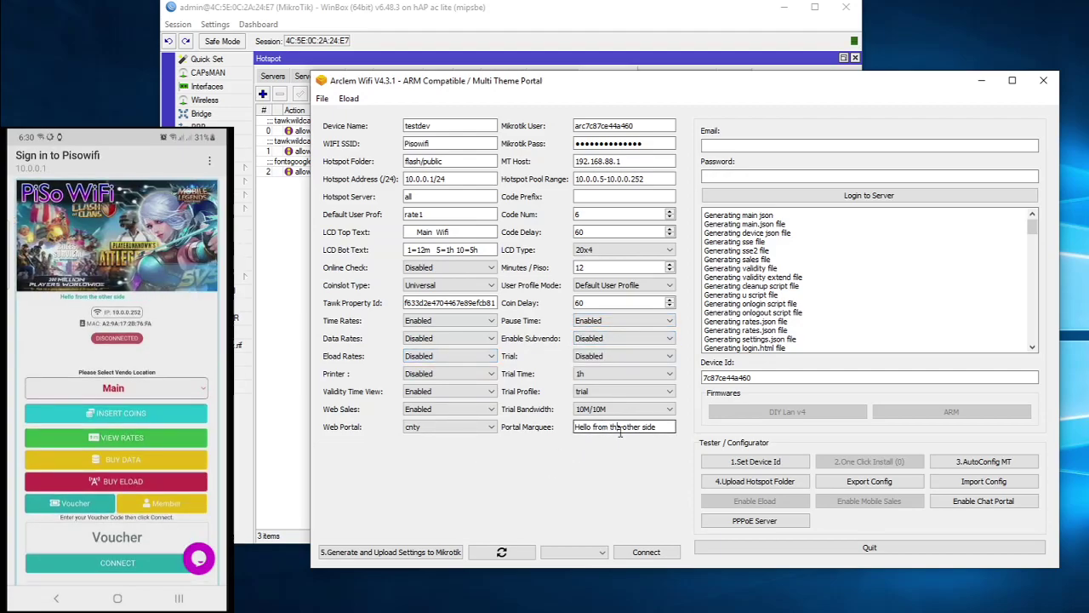
{"action": "left_click", "coordinate": [388, 551]}
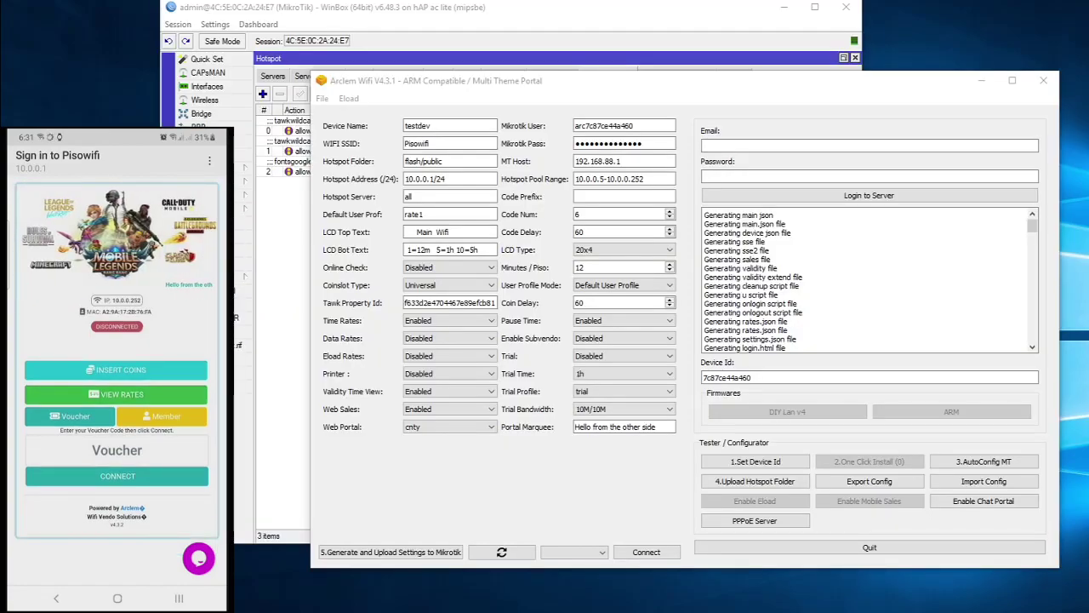
- In the configurator's templates folder, open cnty_login.tpl in Notepad++
{"action": "left_click_drag", "start_coordinate": [396, 235], "coordinate": [538, 129]}
{"action": "scroll", "coordinate": [547, 360], "scroll_direction": "down", "scroll_amount": 2}
{"action": "scroll", "coordinate": [544, 366], "scroll_direction": "up", "scroll_amount": 2}
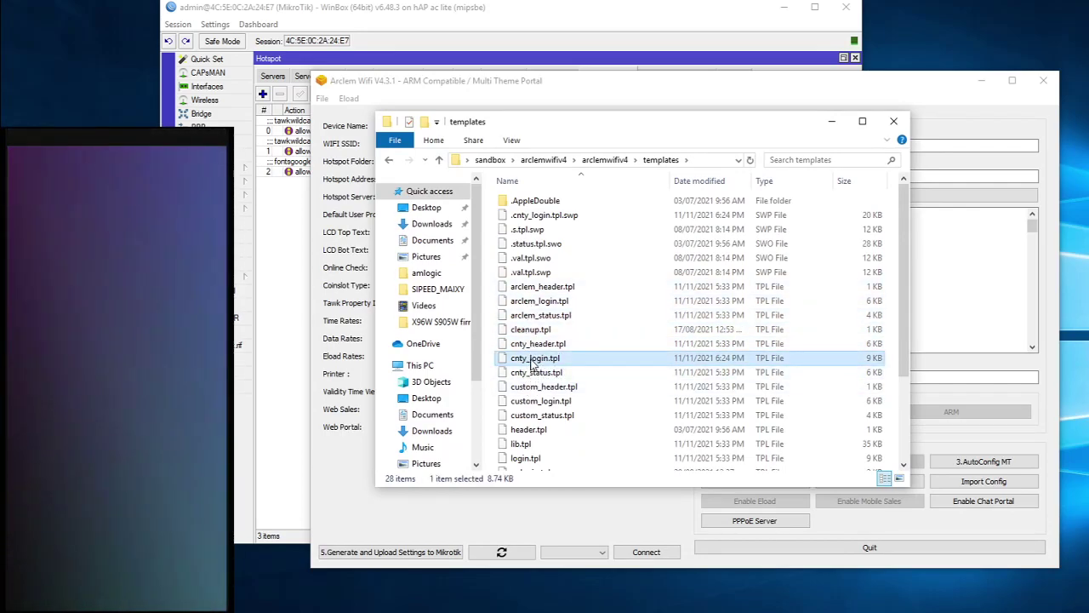
{"action": "right_click", "coordinate": [534, 361]}
{"action": "left_click", "coordinate": [595, 79]}
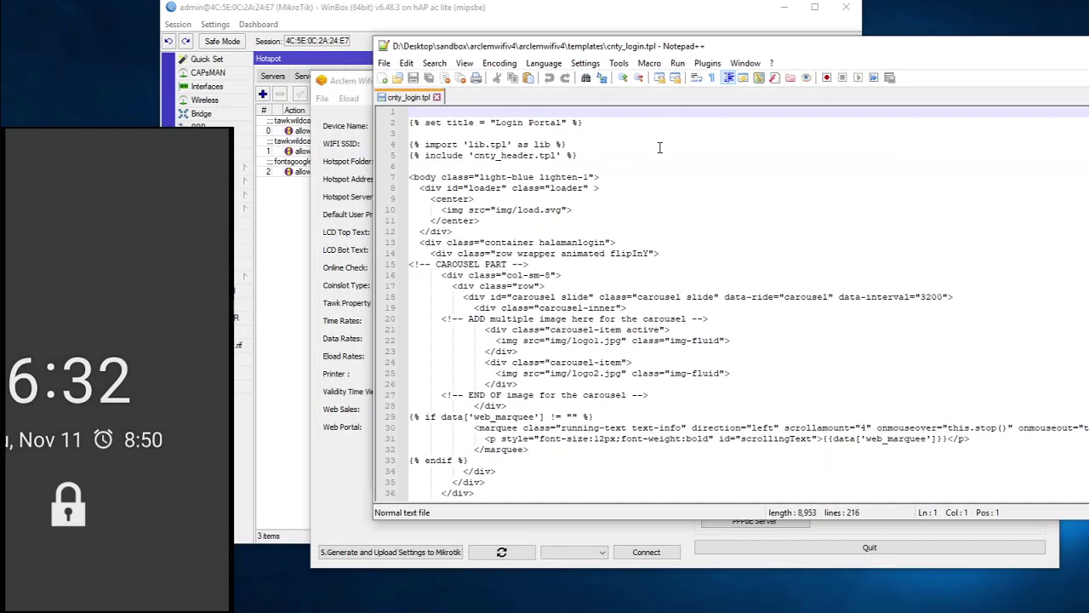
- Examine the carousel image section of cnty_login.tpl, and close the editor without changing the file
{"action": "scroll", "coordinate": [660, 271], "scroll_direction": "down", "scroll_amount": 2}
{"action": "left_click_drag", "start_coordinate": [441, 253], "coordinate": [630, 332]}
{"action": "left_click", "coordinate": [735, 308]}
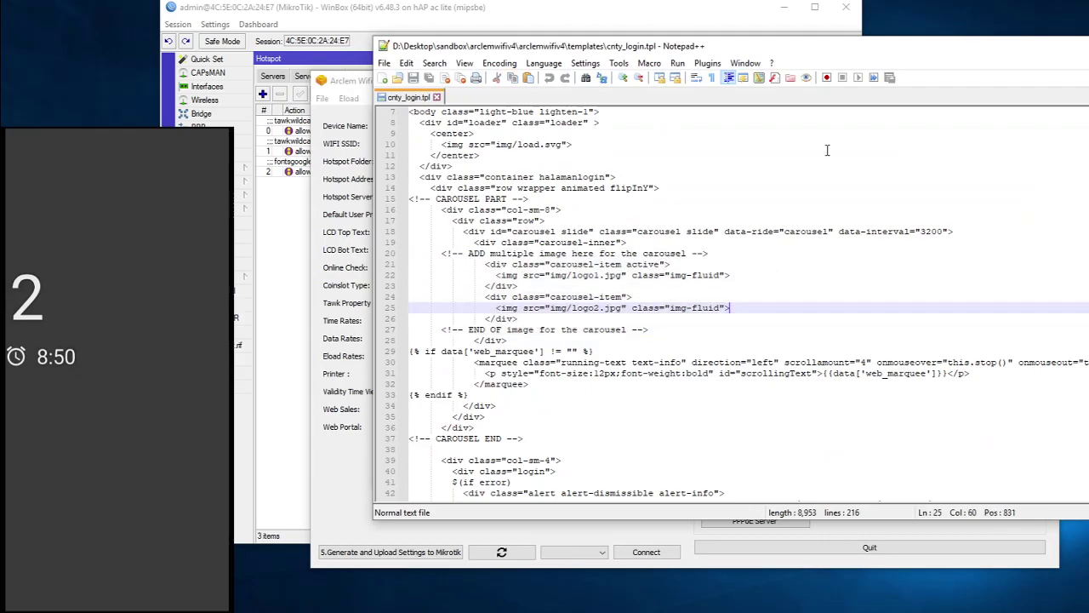
{"action": "left_click", "coordinate": [1088, 46]}
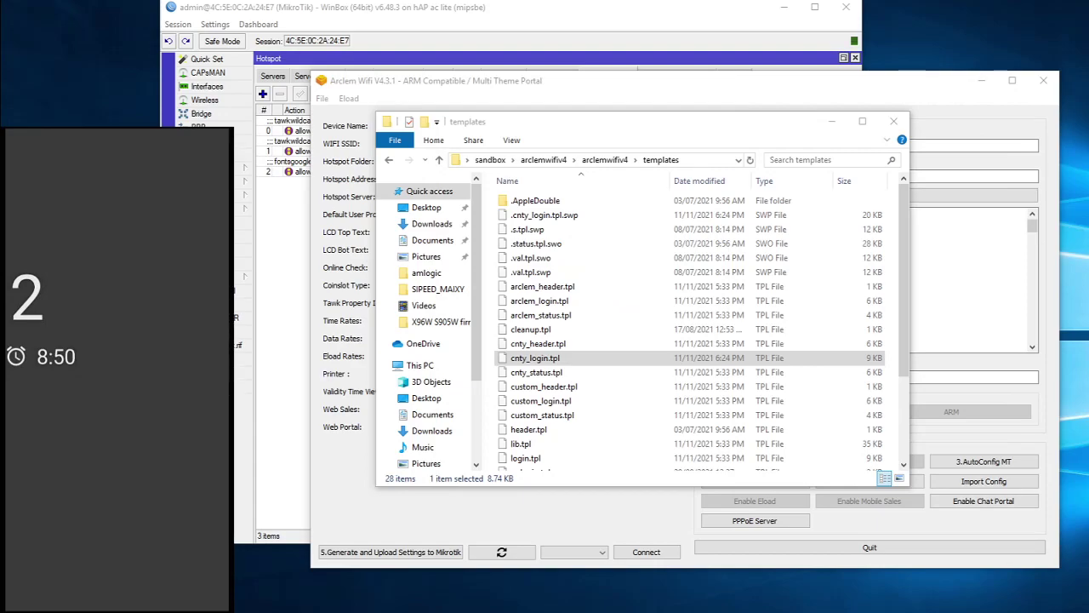
- Switch back to the Arclem Wifi configurator, set Web Portal to arclem, and generate and upload the settings to the Mikrotik
{"action": "left_click", "coordinate": [480, 84]}
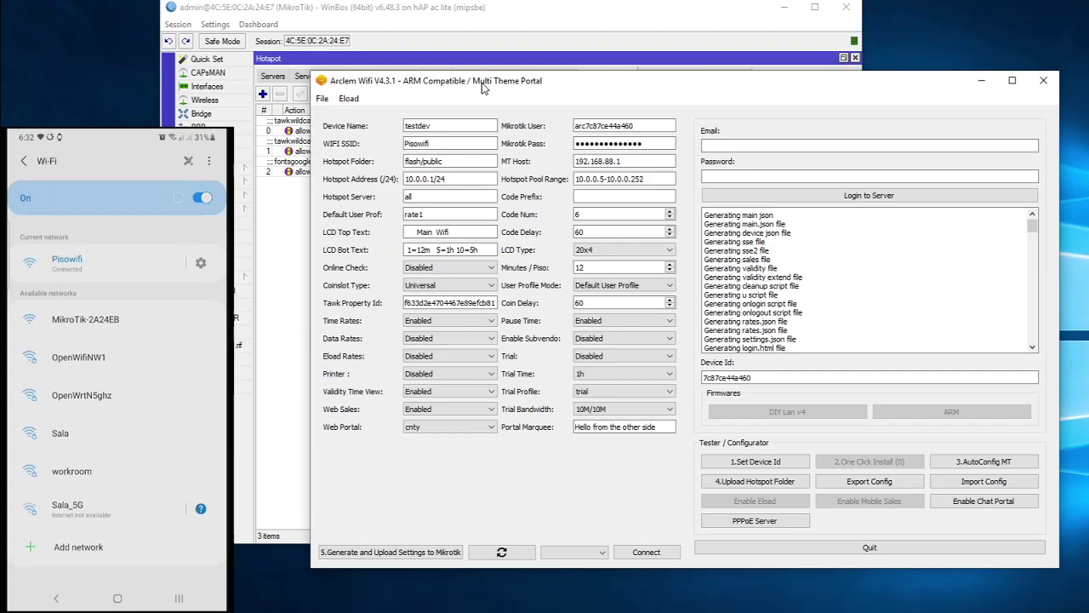
{"action": "left_click_drag", "start_coordinate": [482, 82], "coordinate": [481, 64]}
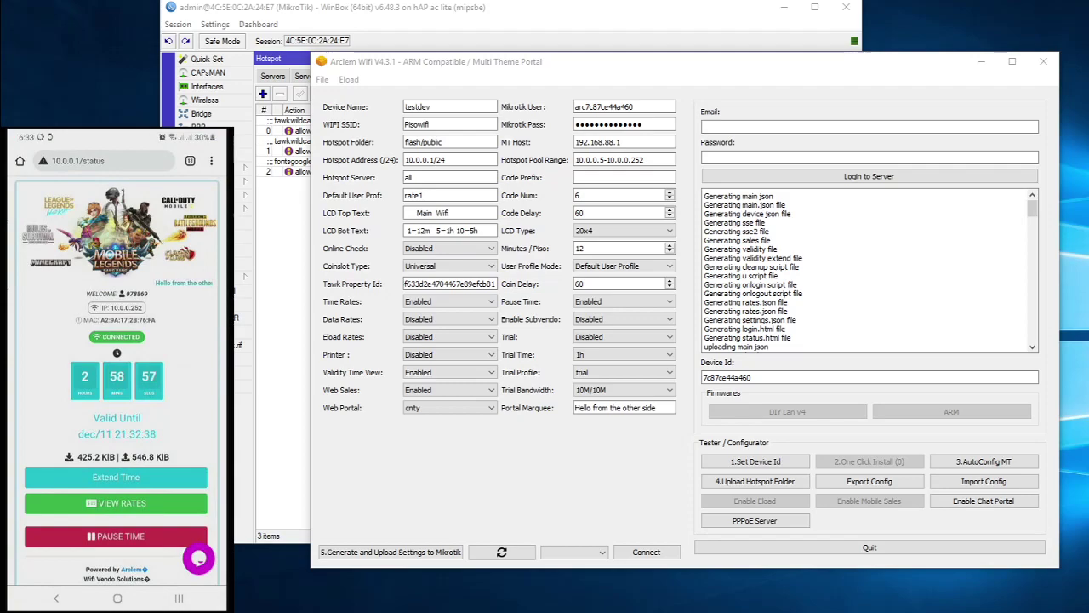
{"action": "left_click", "coordinate": [434, 409]}
{"action": "left_click", "coordinate": [421, 426]}
{"action": "left_click", "coordinate": [397, 550]}
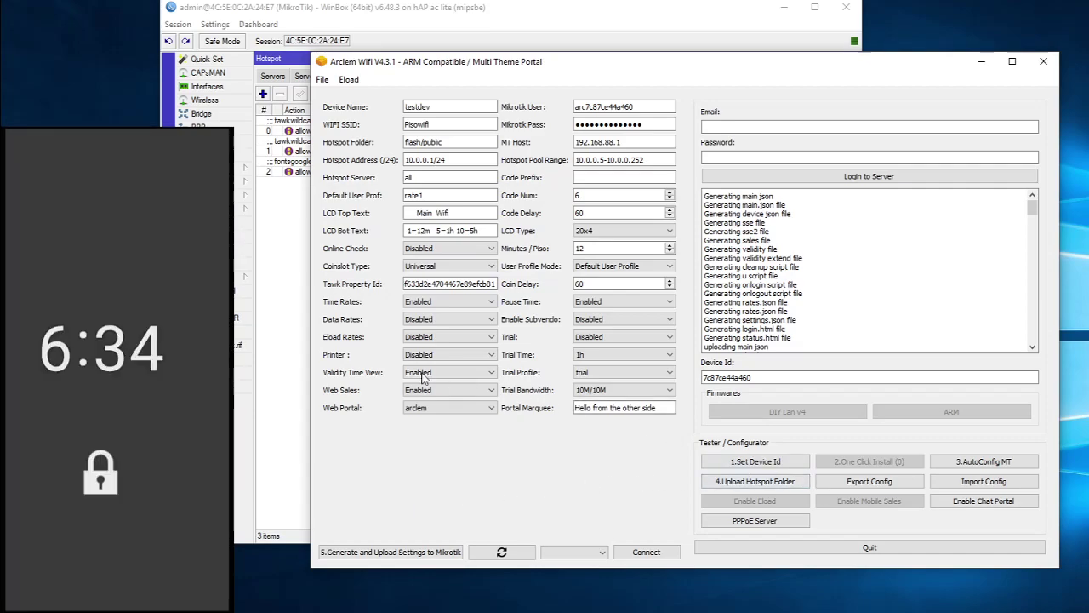
{"action": "double_click", "coordinate": [432, 285]}
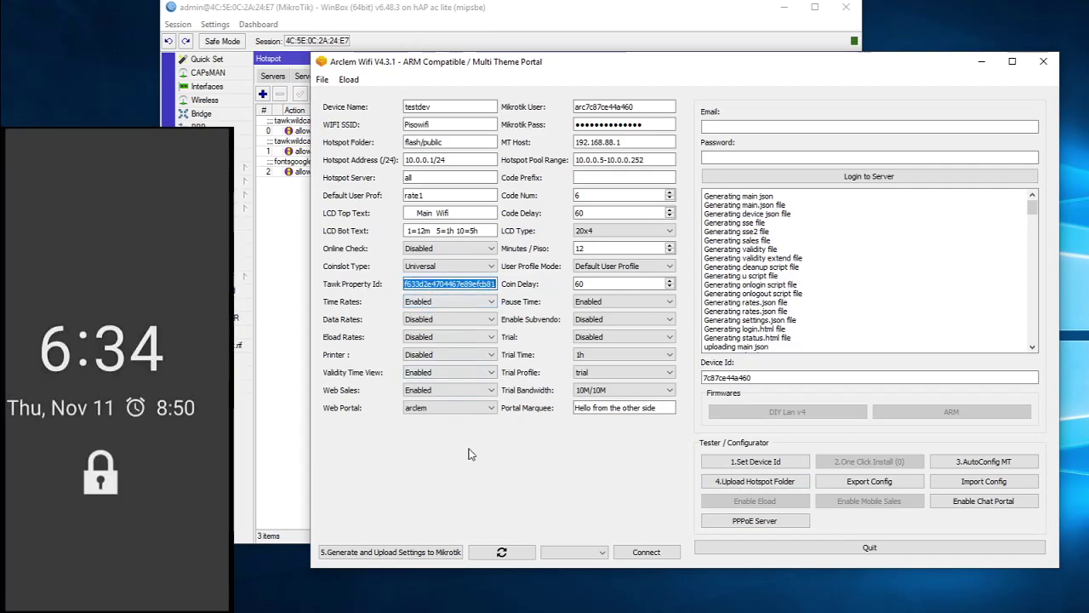